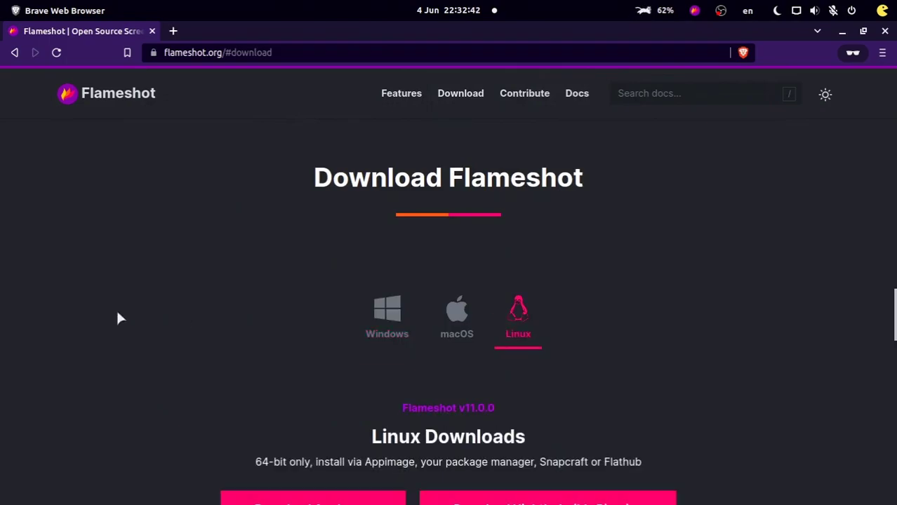
Step: Copy the apt install flameshot command listed for Ubuntu 18.04+ and Debian 10+ on the Flameshot download page
scroll(117, 318, "down", 5)
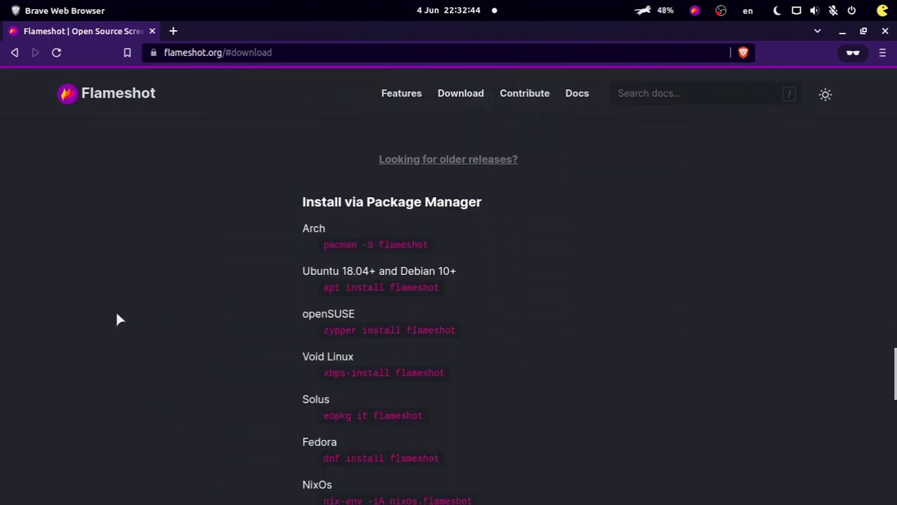
scroll(117, 320, "up", 1)
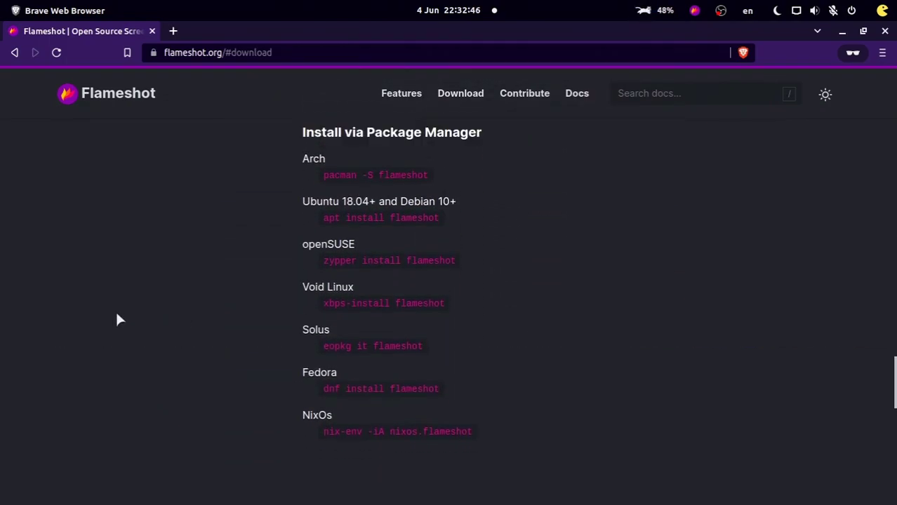
left_click_drag(454, 223, 314, 224)
right_click(344, 224)
left_click(347, 231)
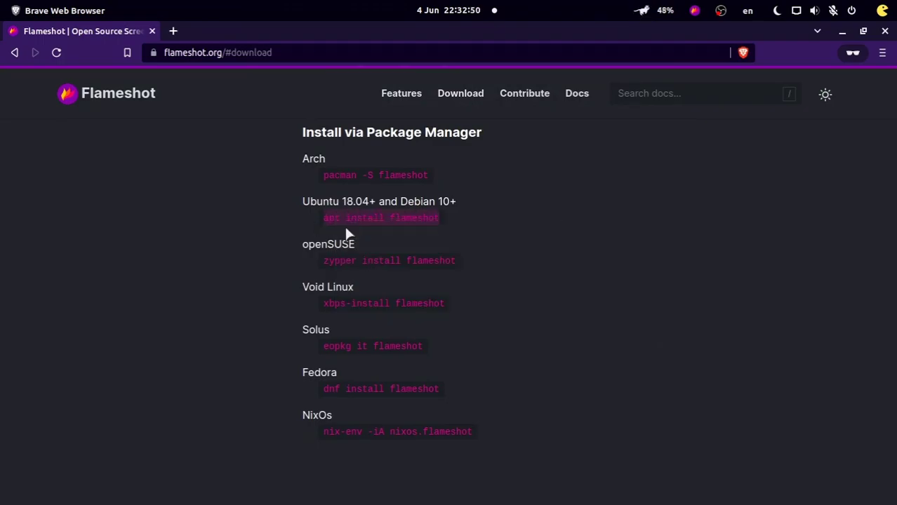
Step: Open a terminal and run sudo apt install flameshot
key("super")
type("ter")
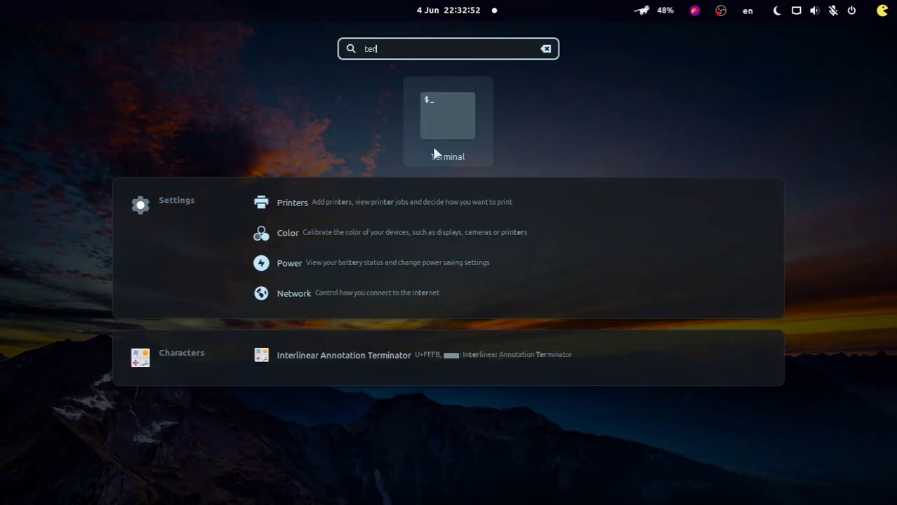
left_click(432, 146)
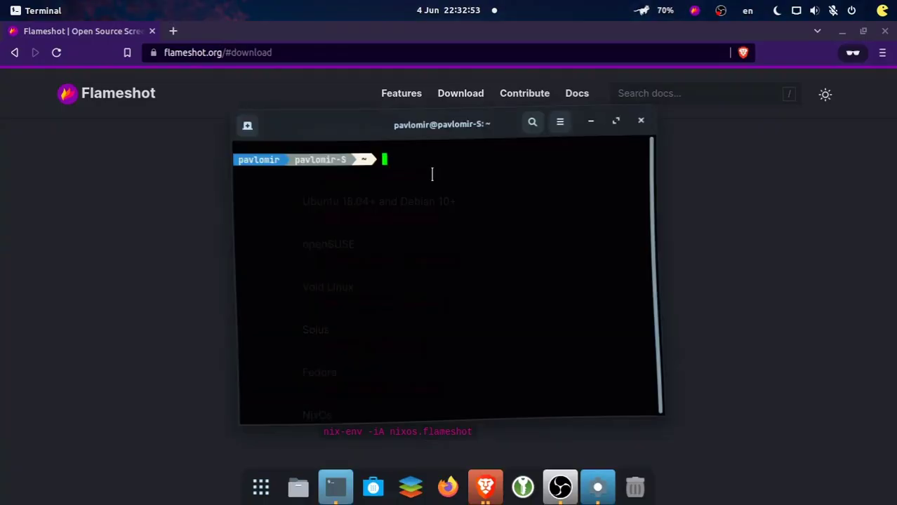
type("sudo apt install flameshot")
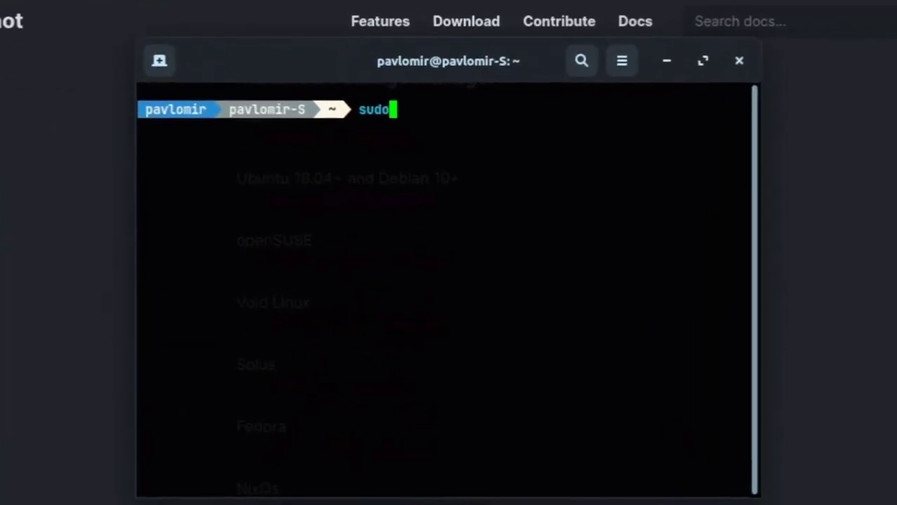
key("Return")
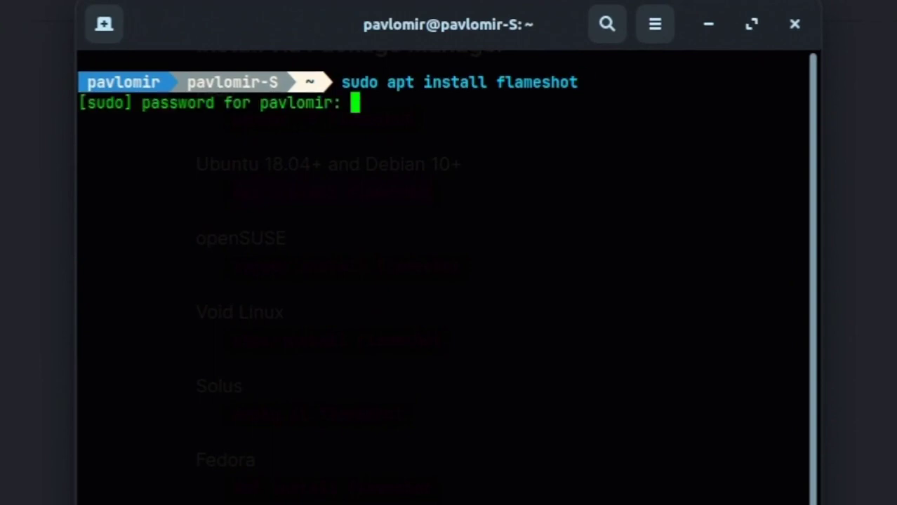
Step: Authorise the Flameshot installation with the sudo account password, and close the terminal once it has run
type("******")
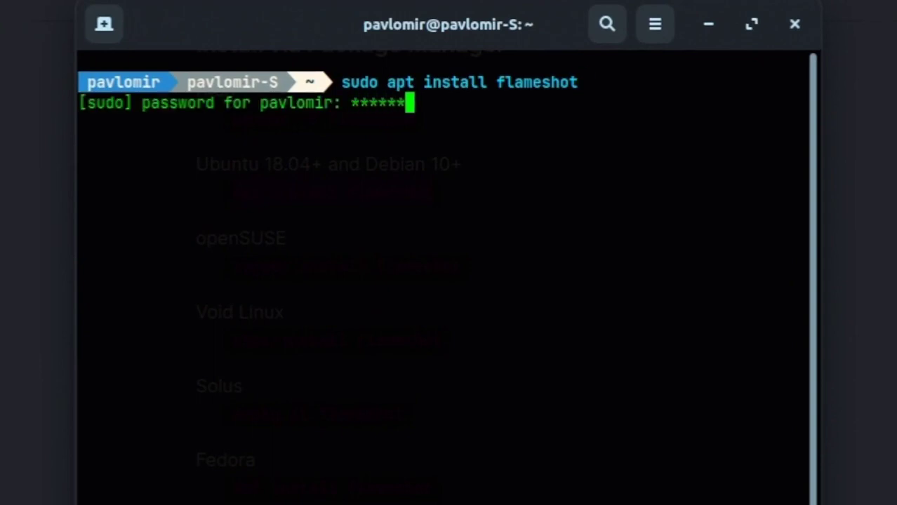
key("Return")
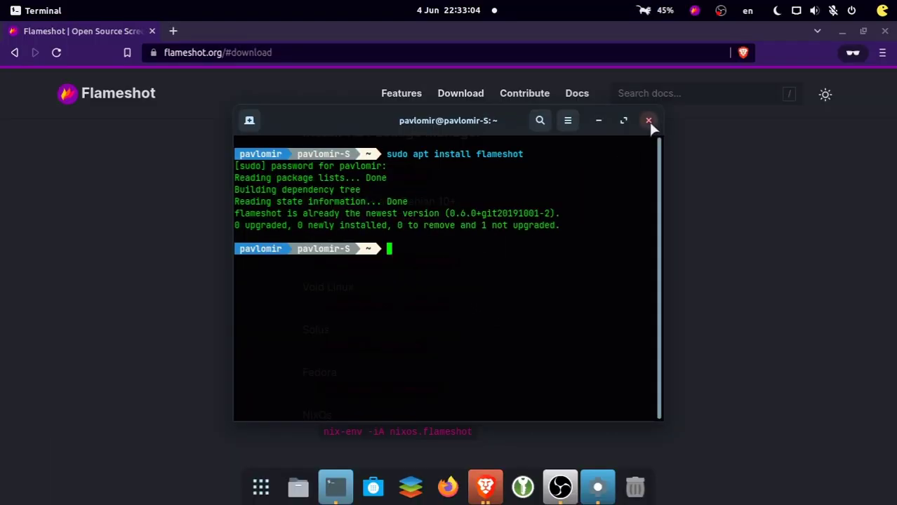
left_click(648, 121)
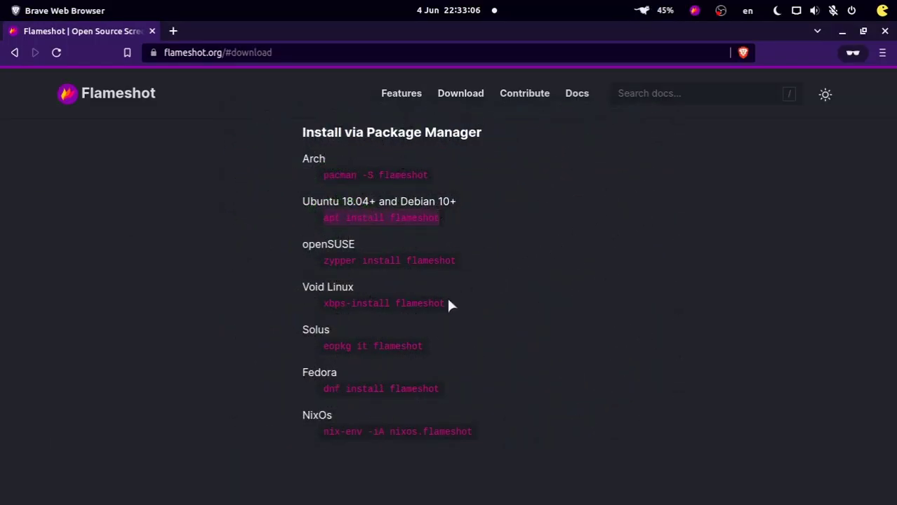
Step: Open the Key Bindings guide in the Flameshot documentation
left_click(572, 99)
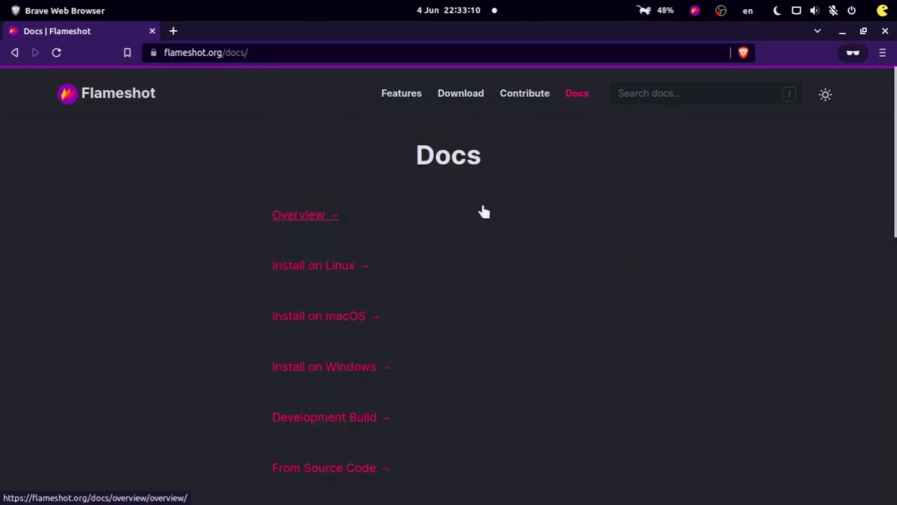
scroll(136, 284, "down", 4)
left_click(313, 277)
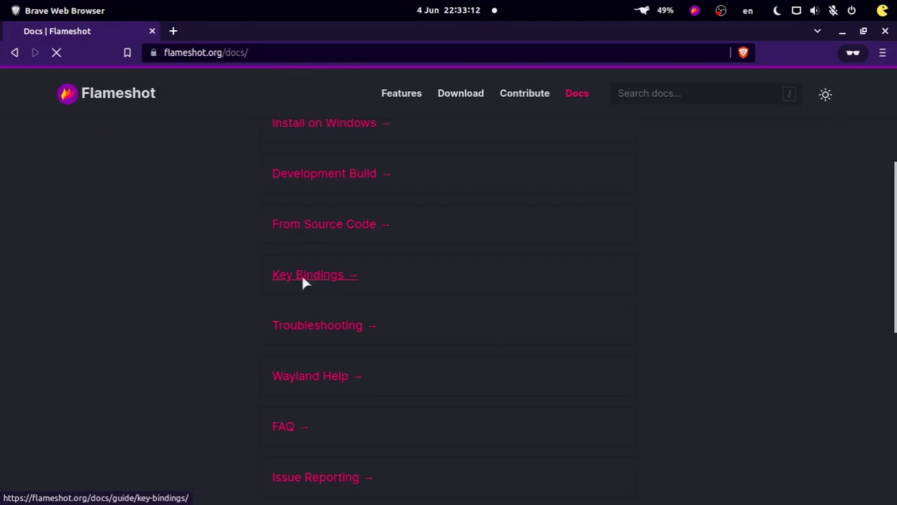
Step: Read the Linux key binding instructions, through to the steps for Ubuntu and other Gnome based distros
scroll(8, 280, "down", 12)
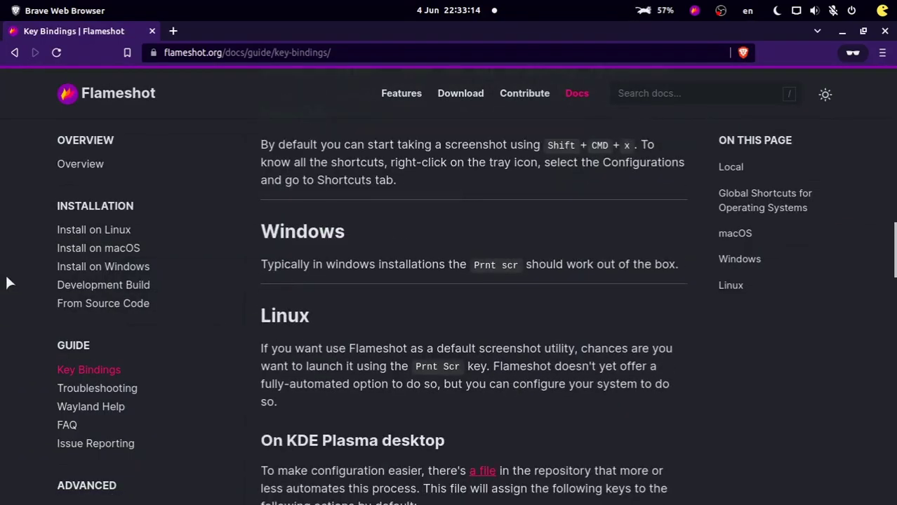
scroll(7, 278, "down", 5)
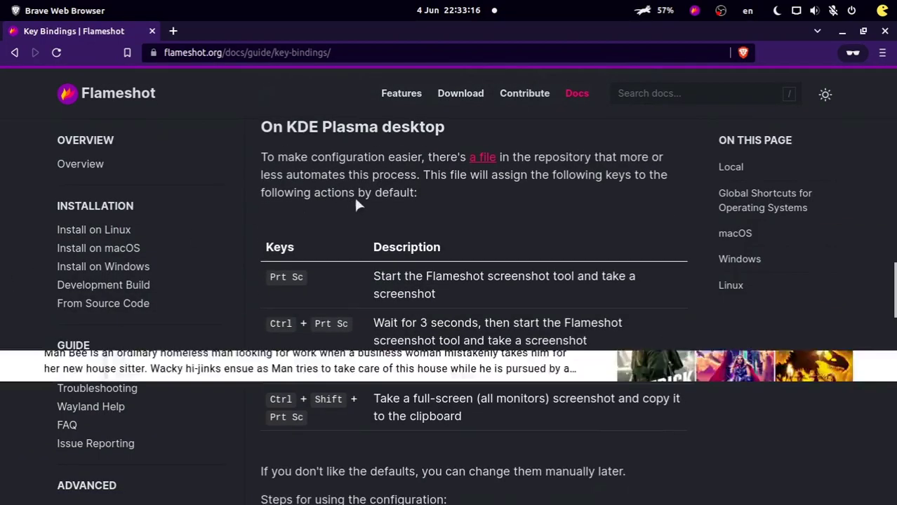
scroll(456, 168, "down", 4)
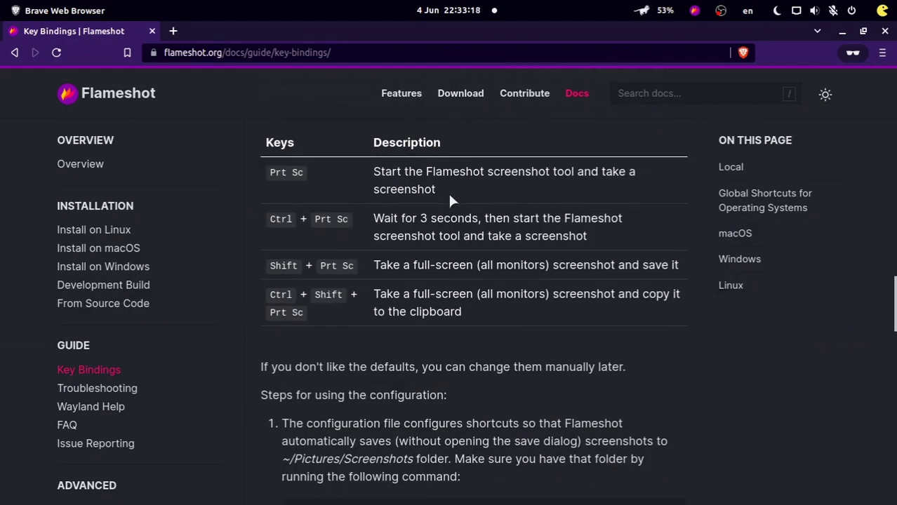
scroll(451, 201, "down", 10)
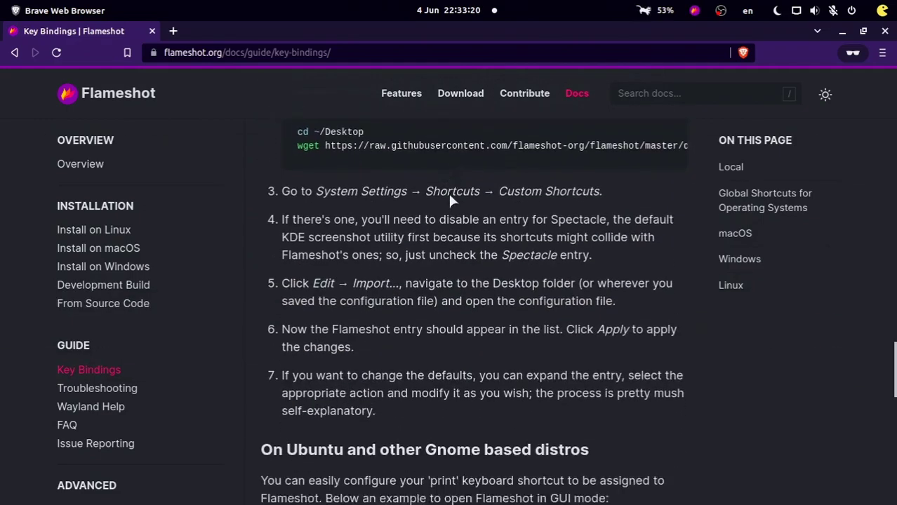
scroll(452, 202, "down", 2)
scroll(451, 202, "up", 1)
left_click_drag(261, 163, 601, 160)
scroll(537, 184, "down", 1)
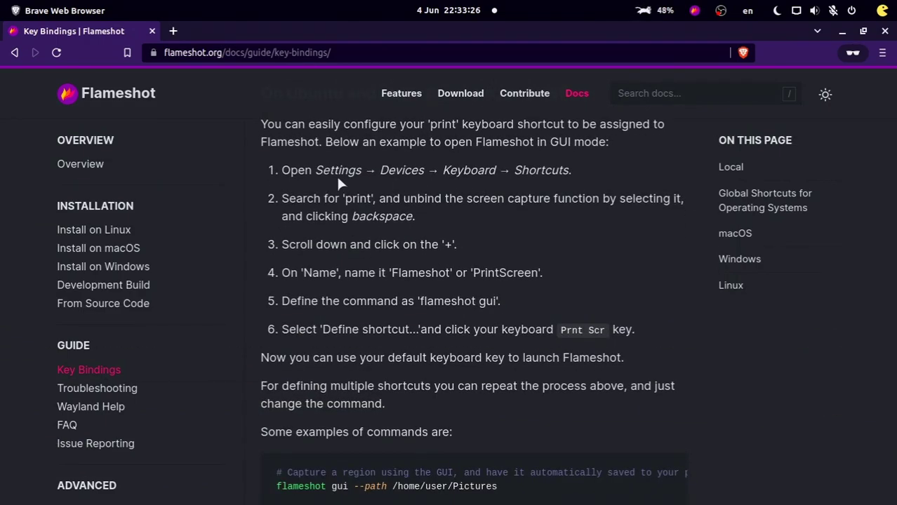
Step: Open the system Settings at the Keyboard Shortcuts page
key("super")
type("set")
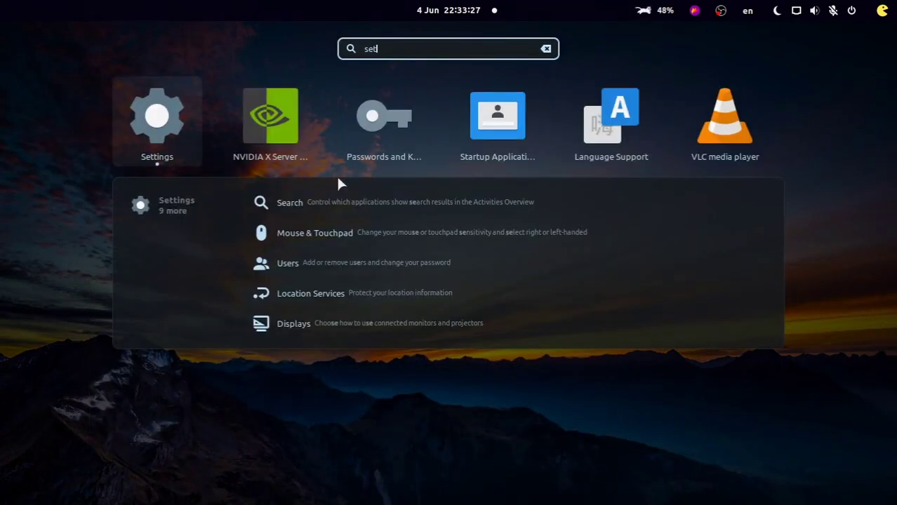
key("Return")
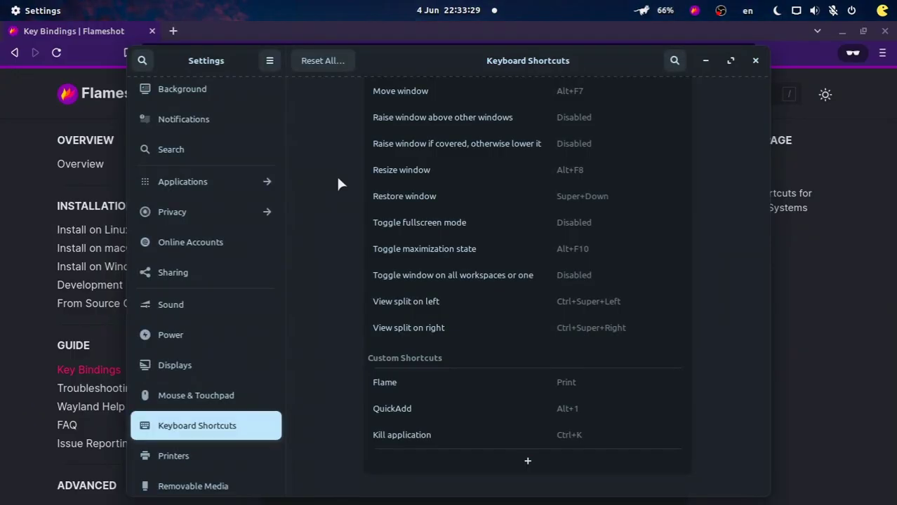
scroll(202, 438, "down", 5)
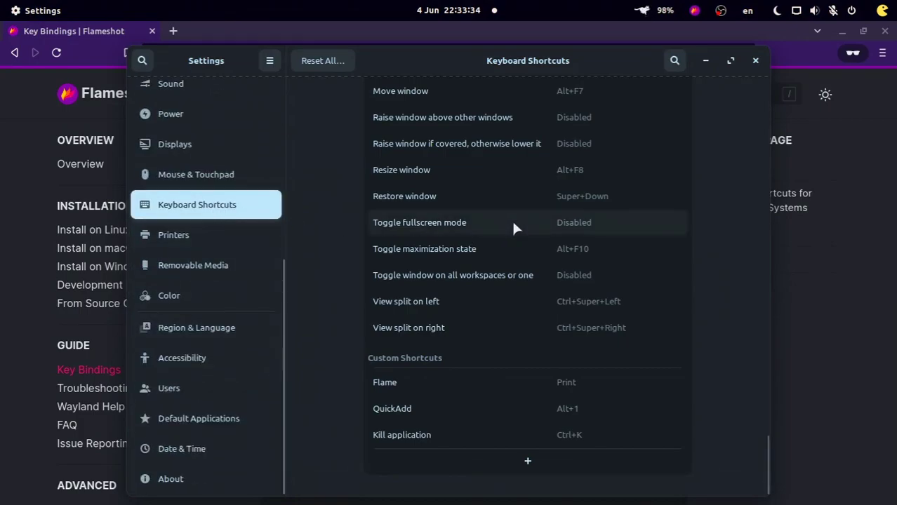
Step: Disable the default "Save a screenshot to Pictures" keyboard shortcut in the Screenshots group
scroll(515, 226, "up", 10)
scroll(513, 226, "up", 6)
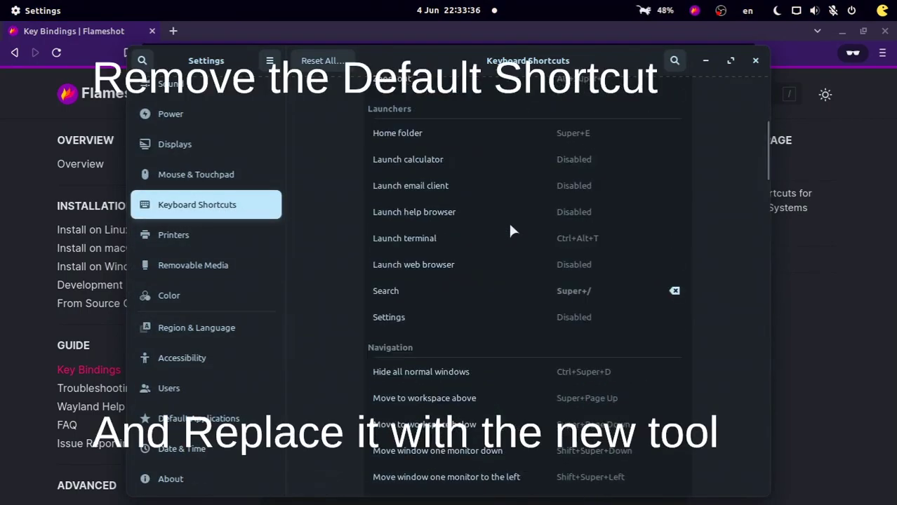
scroll(513, 226, "down", 6)
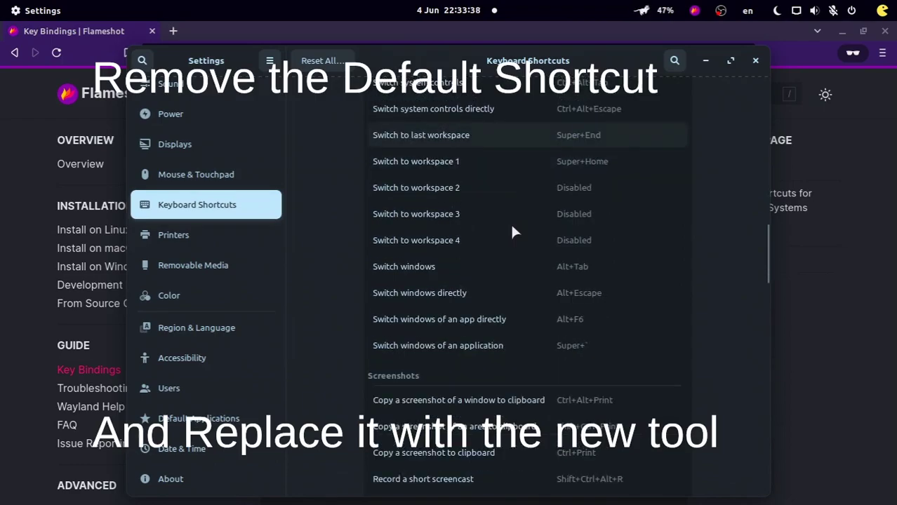
scroll(512, 228, "down", 5)
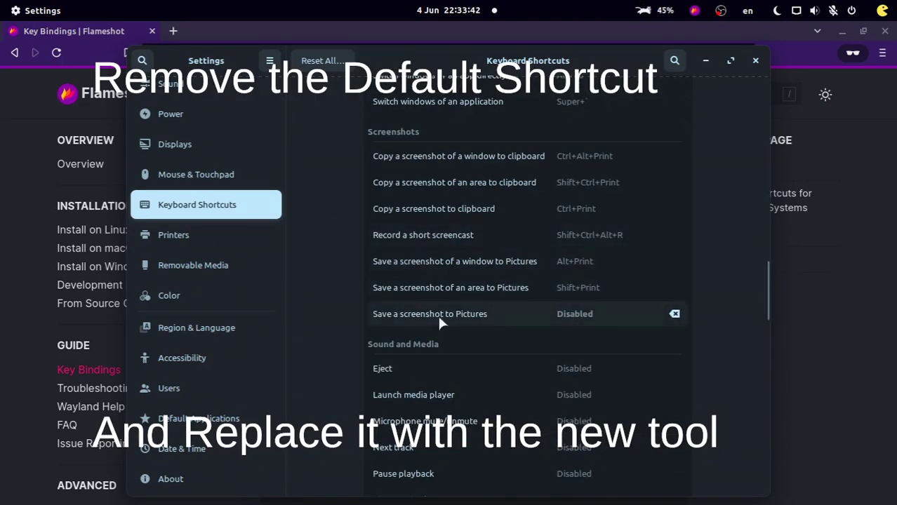
left_click(405, 313)
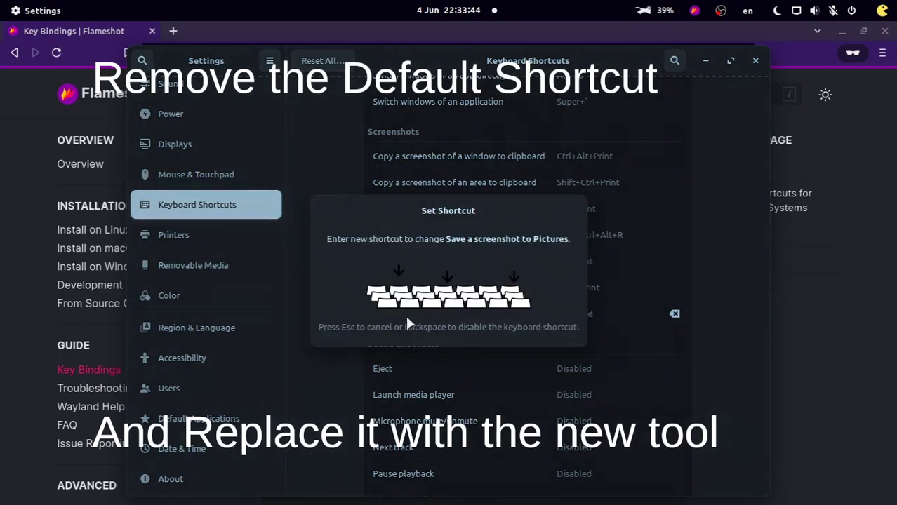
key("BackSpace")
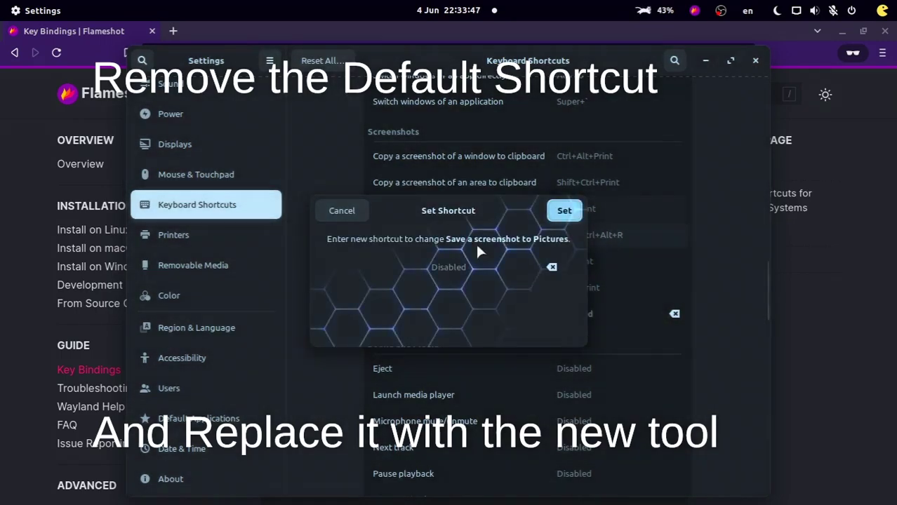
left_click(565, 211)
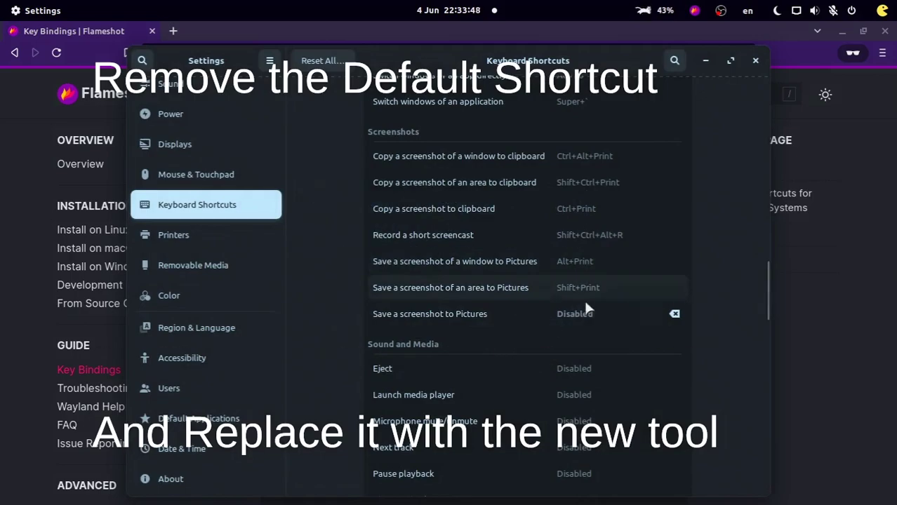
Step: Start a new custom keyboard shortcut and name it "Pick a Name"
scroll(457, 326, "down", 3)
scroll(458, 325, "down", 20)
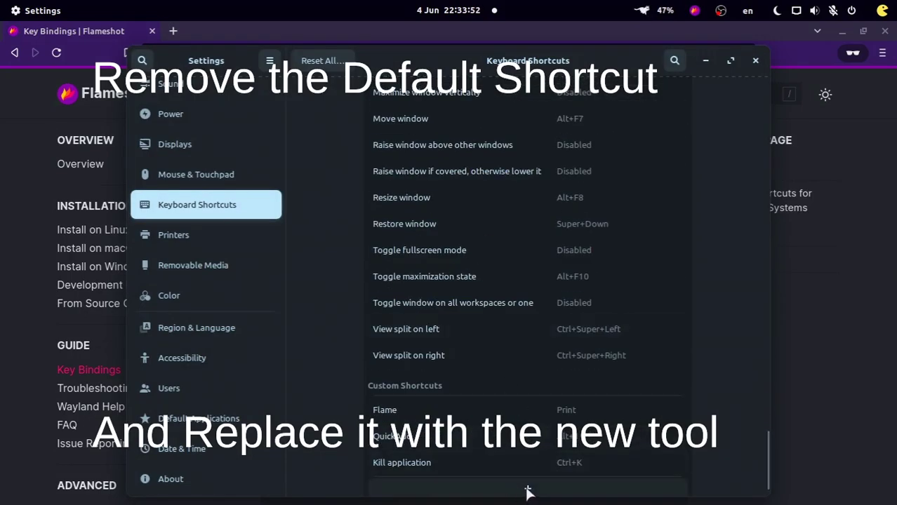
left_click(527, 490)
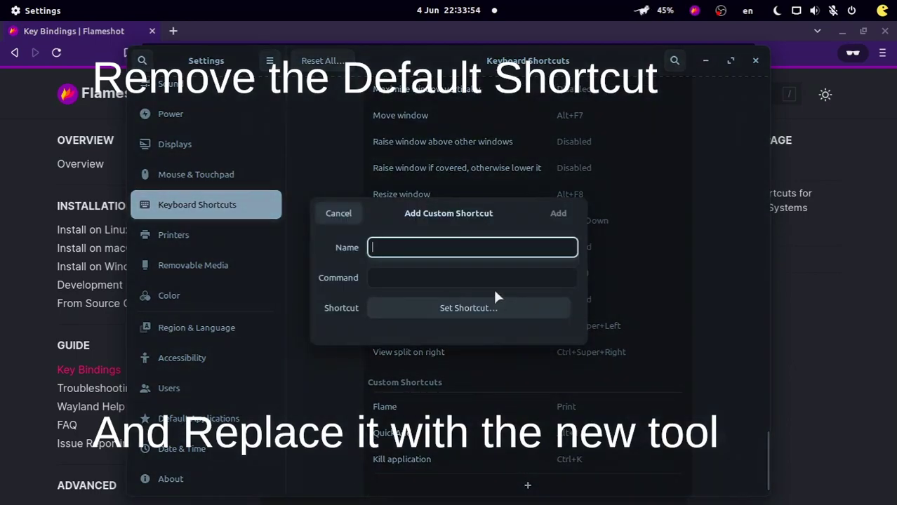
type("Pick a Name")
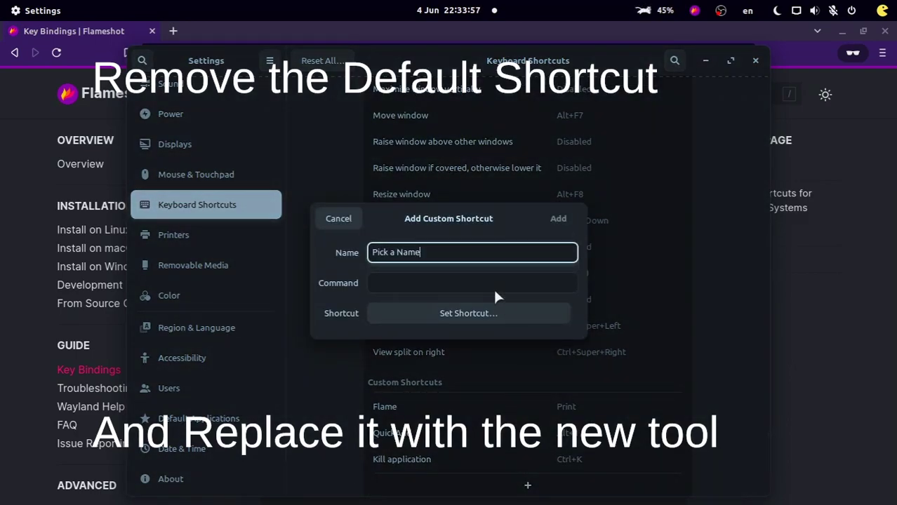
Step: Switch to the Flameshot guide in the browser and copy the command "flameshot gui" from its Ubuntu and Gnome instructions
left_click(821, 282)
left_click(731, 286)
scroll(596, 343, "down", 4)
scroll(593, 347, "down", 6)
scroll(593, 351, "down", 5)
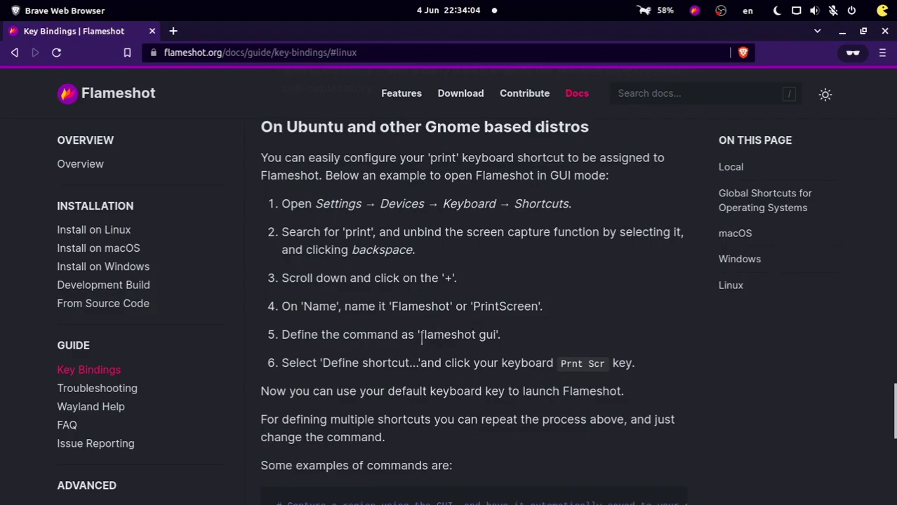
right_click(477, 332)
left_click(483, 339)
scroll(441, 411, "down", 2)
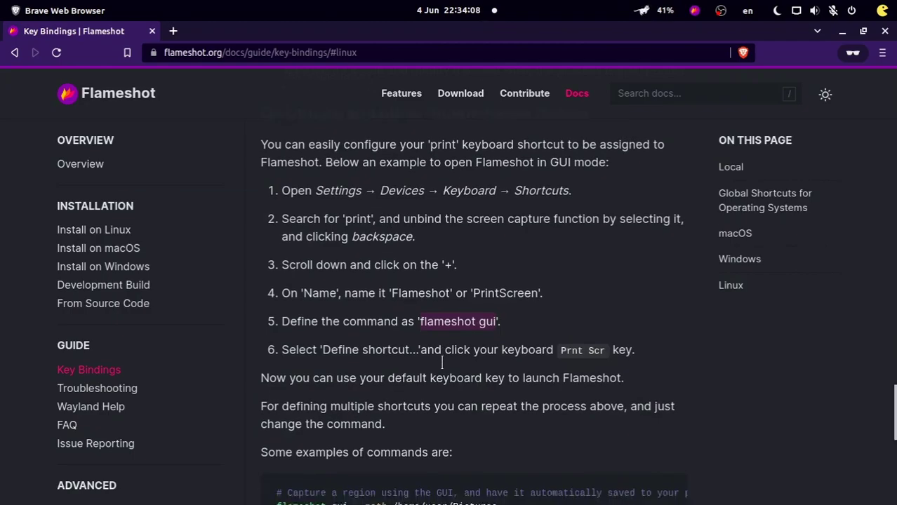
Step: Return to Settings, paste "flameshot gui" as the new custom shortcut's command, and assign Print as its key
key("super")
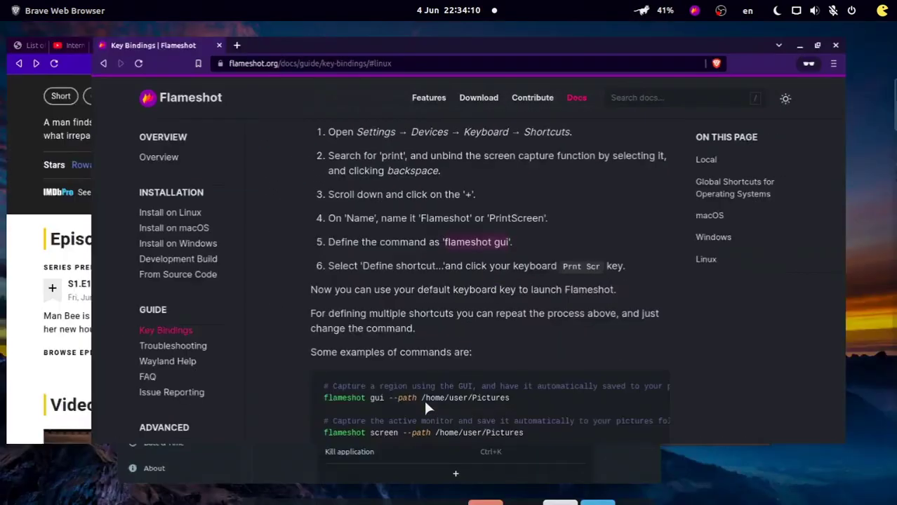
left_click(243, 321)
left_click(417, 285)
right_click(416, 286)
left_click(443, 331)
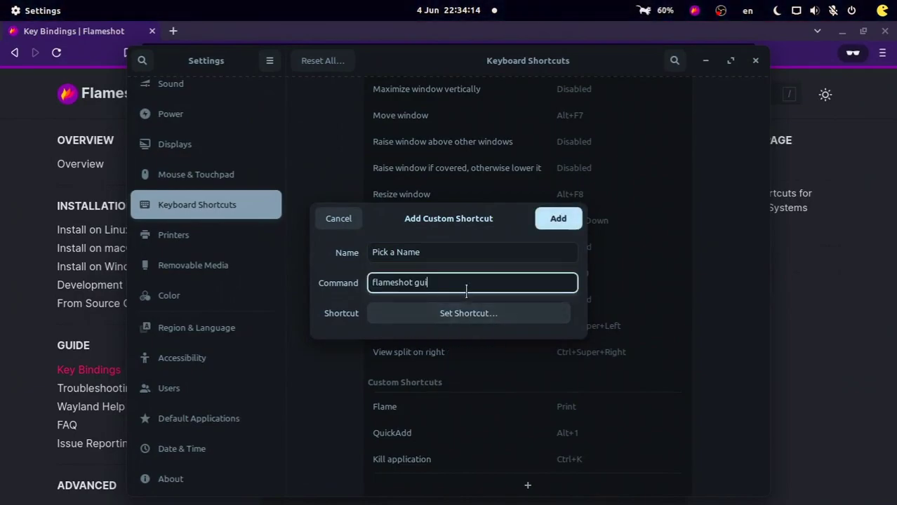
left_click(438, 313)
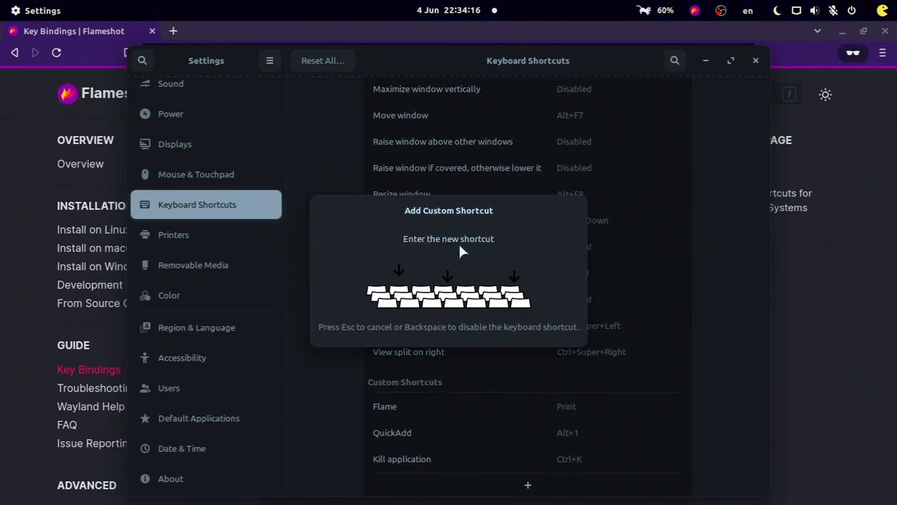
key("Print")
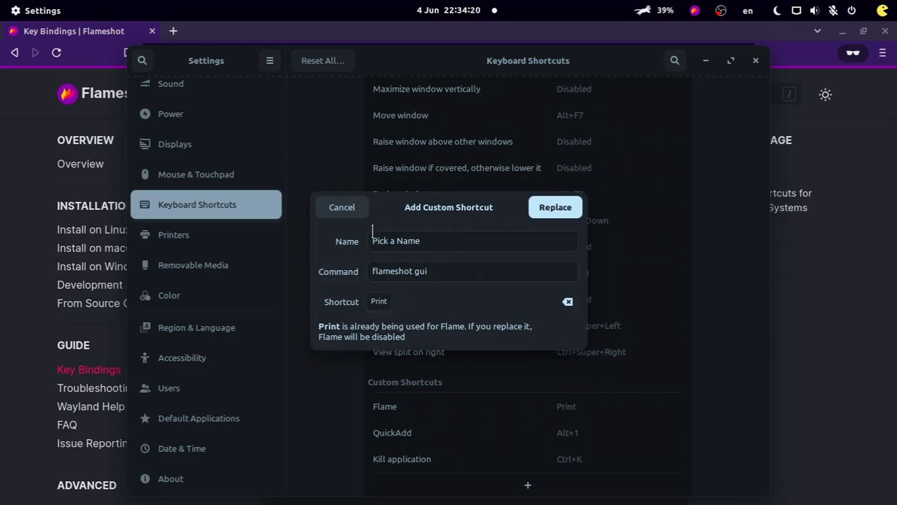
Step: Discard the new custom shortcut instead of replacing the existing Flame shortcut
left_click(355, 212)
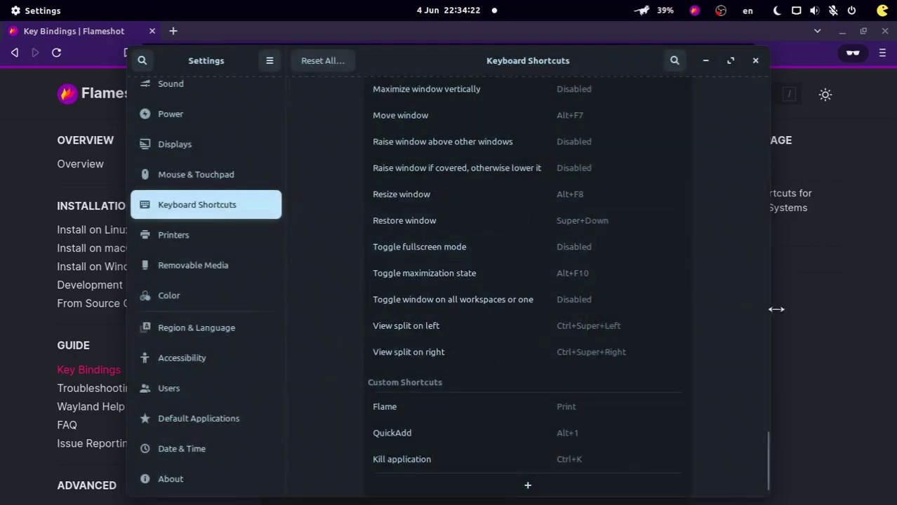
Step: Switch to the browser window with the IMDb page and use Flameshot to select a region about 1104 by 384 px around the Episodes section
left_click(812, 318)
key("super")
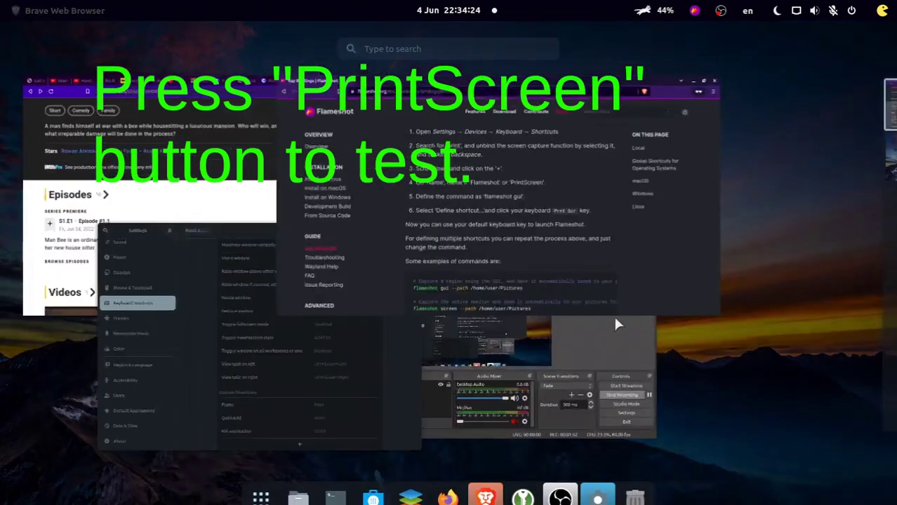
left_click(144, 153)
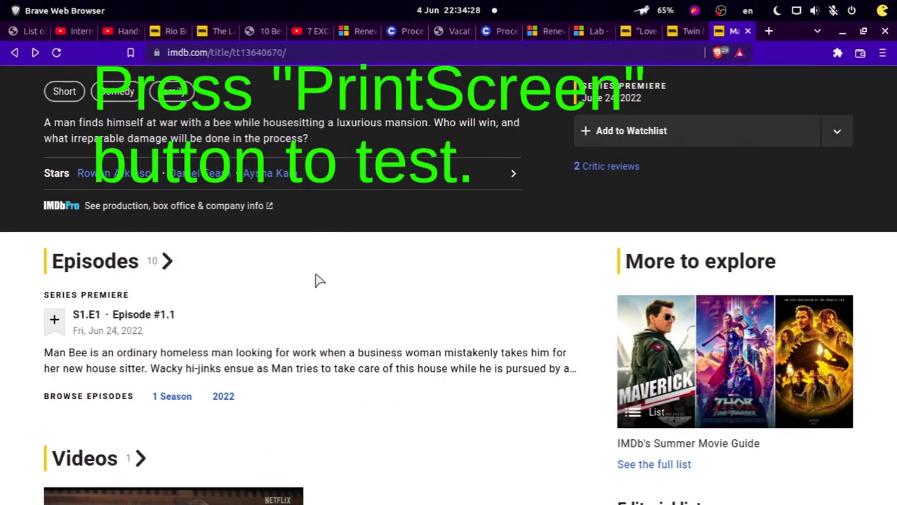
key("Print")
left_click_drag(2, 194, 726, 447)
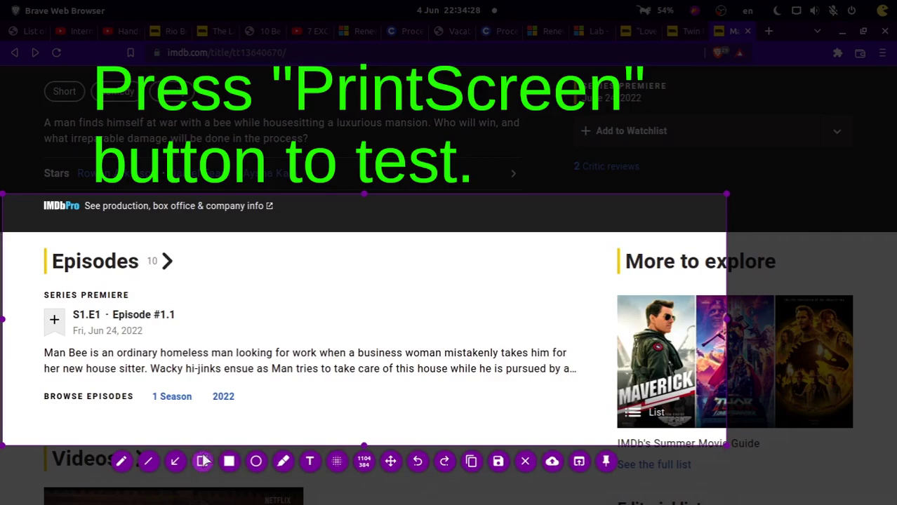
Step: Draw a looping freehand cyan pencil stroke across the selected region and undo it
left_click(124, 465)
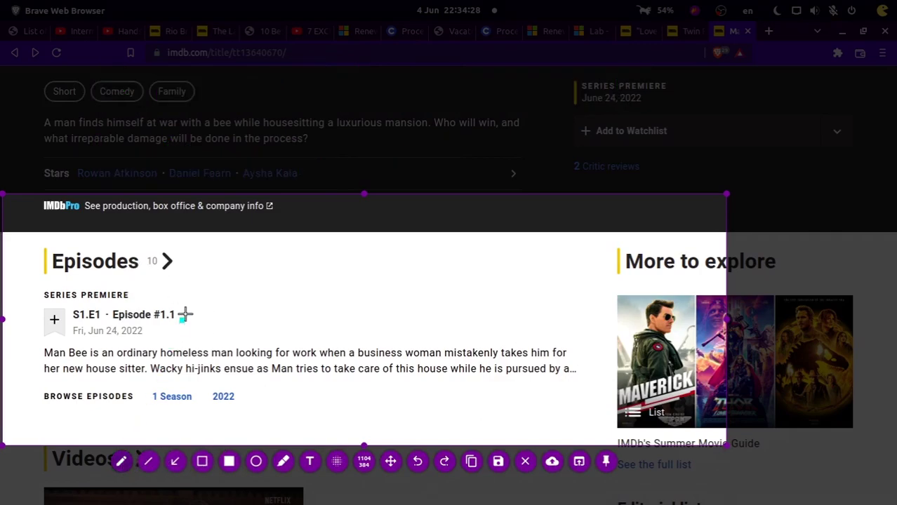
mouse_move(123, 351)
left_mouse_down()
mouse_move(261, 351)
mouse_move(309, 278)
mouse_move(473, 241)
mouse_move(552, 325)
left_mouse_up()
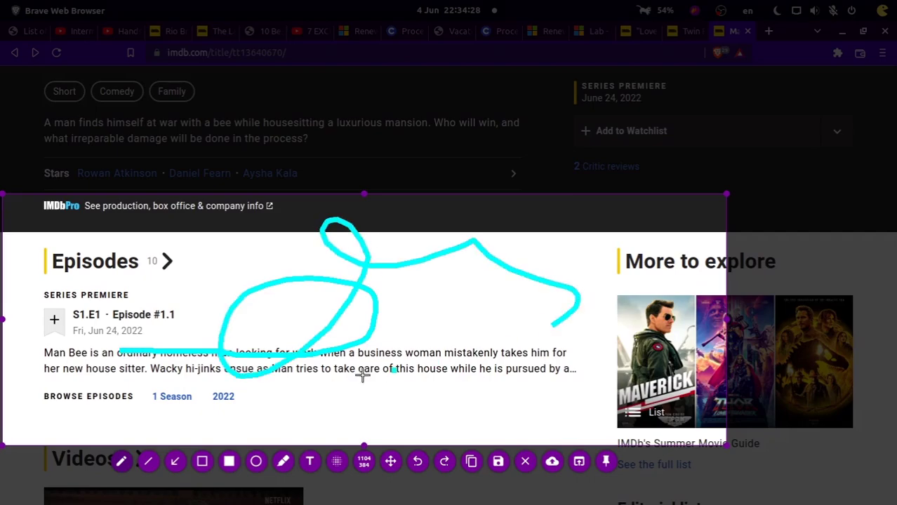
left_click(417, 464)
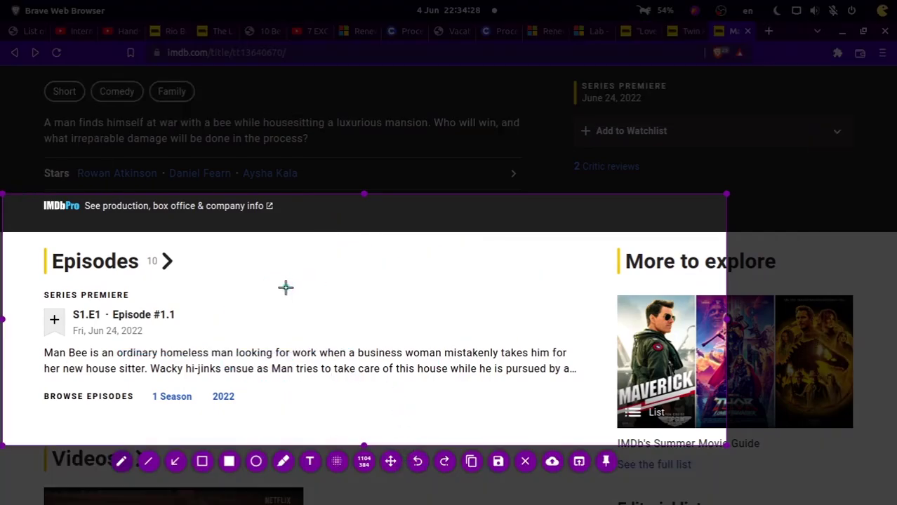
Step: Draw cyan lines beside and above the Episodes section, and outline the Maverick poster with cyan, yellow and red rectangles
left_click(149, 462)
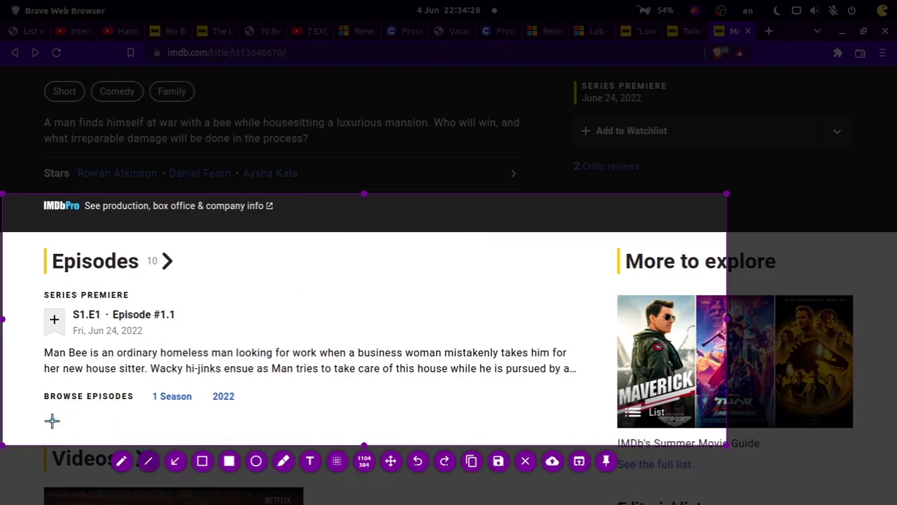
mouse_move(38, 377)
left_mouse_down()
mouse_move(38, 272)
mouse_move(314, 243)
mouse_move(644, 243)
left_mouse_up()
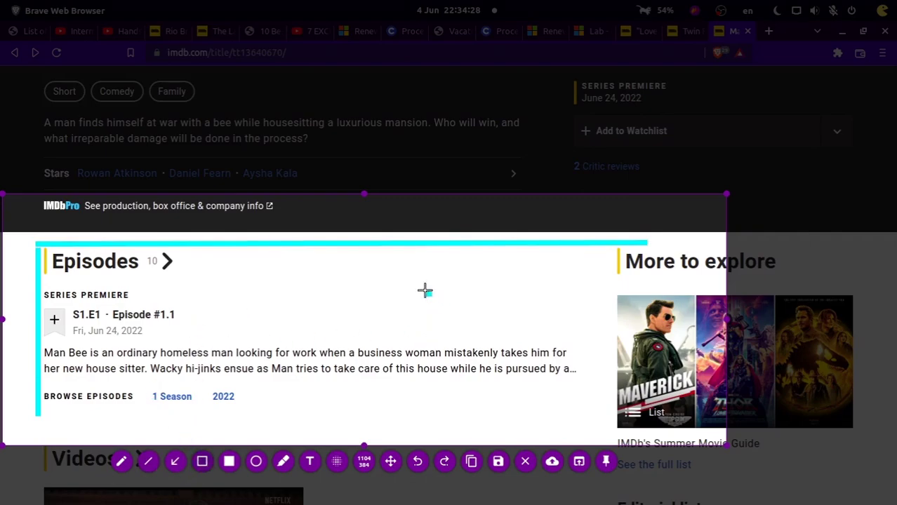
left_click_drag(605, 282, 708, 433)
right_click(451, 294)
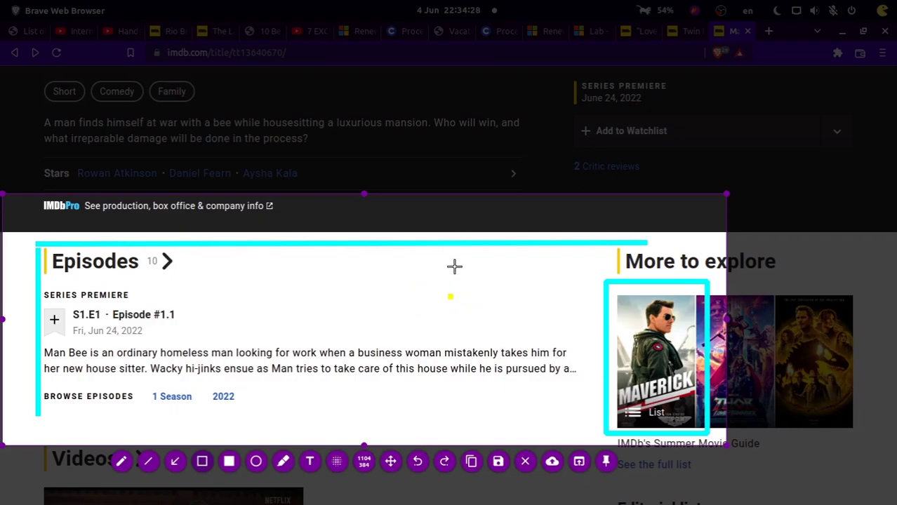
left_click_drag(592, 264, 718, 441)
right_click(531, 300)
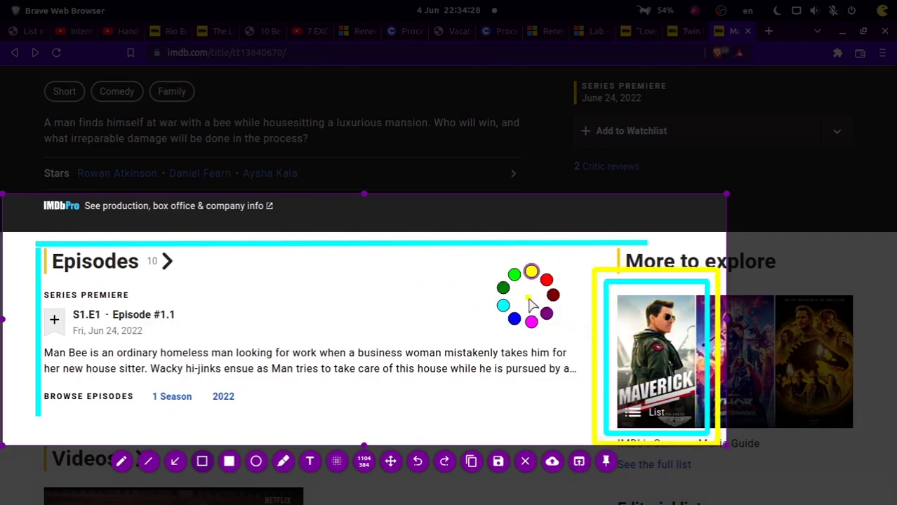
left_click(532, 268)
left_click_drag(612, 291, 706, 426)
Step: Draw filled red, green and dark red rectangles in the blank area beside the Episodes heading
left_click(229, 461)
mouse_move(177, 278)
left_mouse_down()
mouse_move(524, 430)
mouse_move(606, 224)
mouse_move(273, 241)
mouse_move(467, 323)
left_mouse_up()
right_click(345, 274)
left_click(331, 252)
right_click(490, 313)
left_click(516, 311)
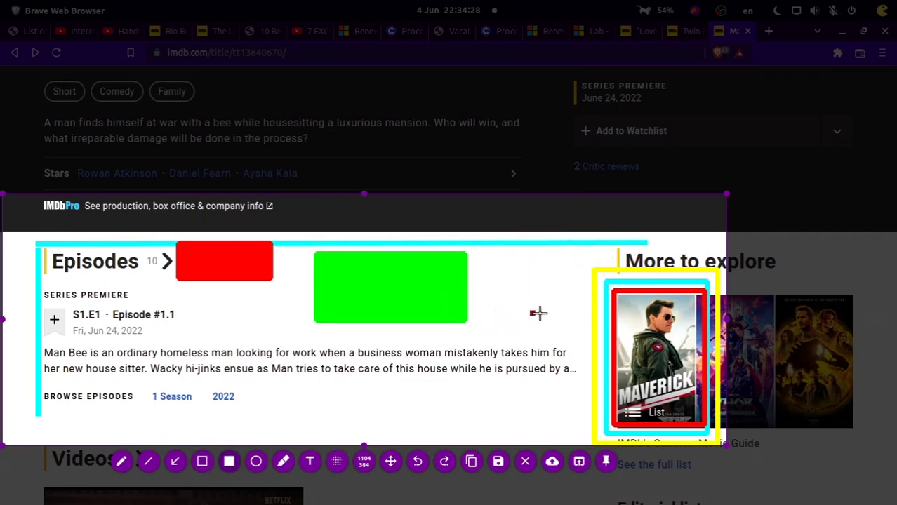
left_click_drag(545, 316, 367, 255)
Step: Add the text "Sample" in large dark red letters below the filled red rectangle
left_click_drag(257, 320, 233, 296)
scroll(240, 315, "up", 20)
scroll(243, 319, "down", 12)
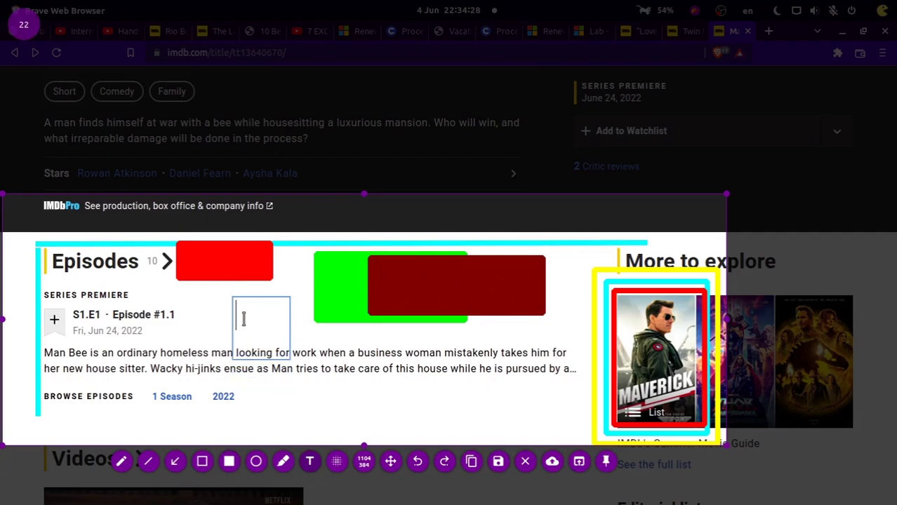
type("Sample")
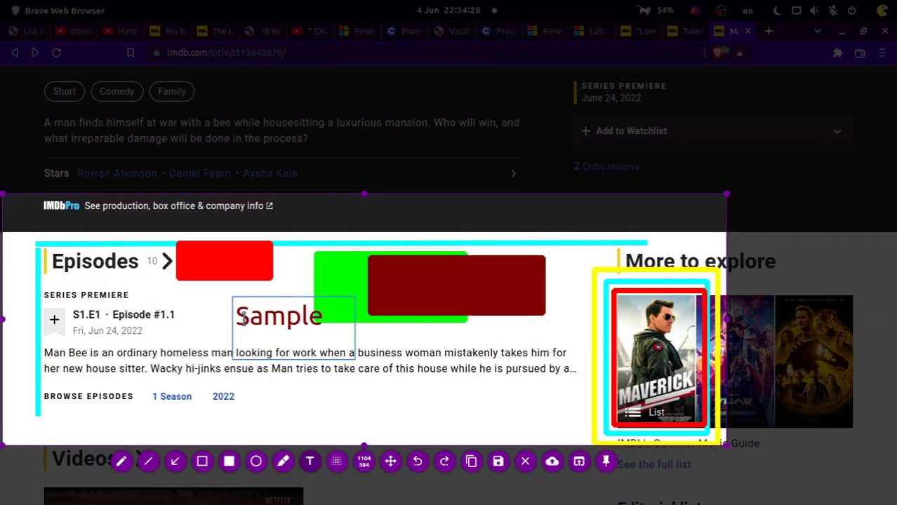
left_click(262, 375)
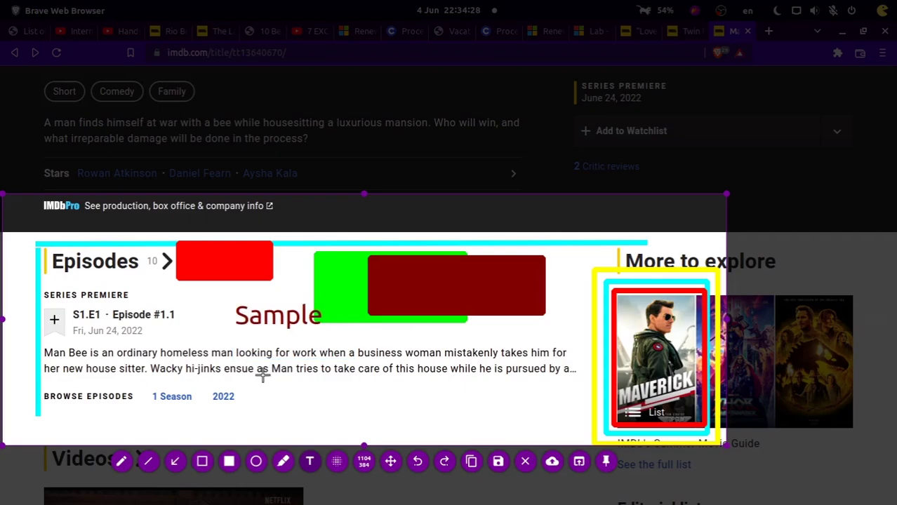
Step: Add a smaller "Small sample" text under the filled red rectangle, and undo both text annotations
left_click(163, 295)
type("Small sample")
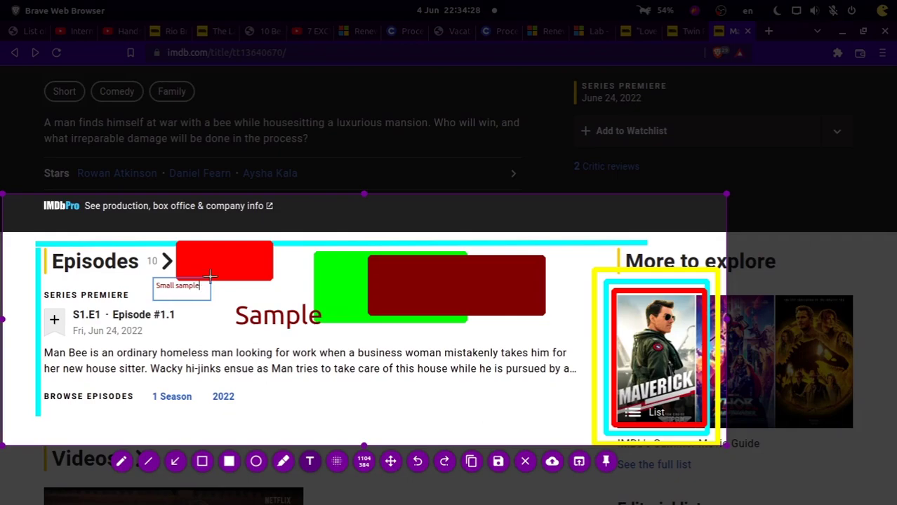
left_click(223, 309)
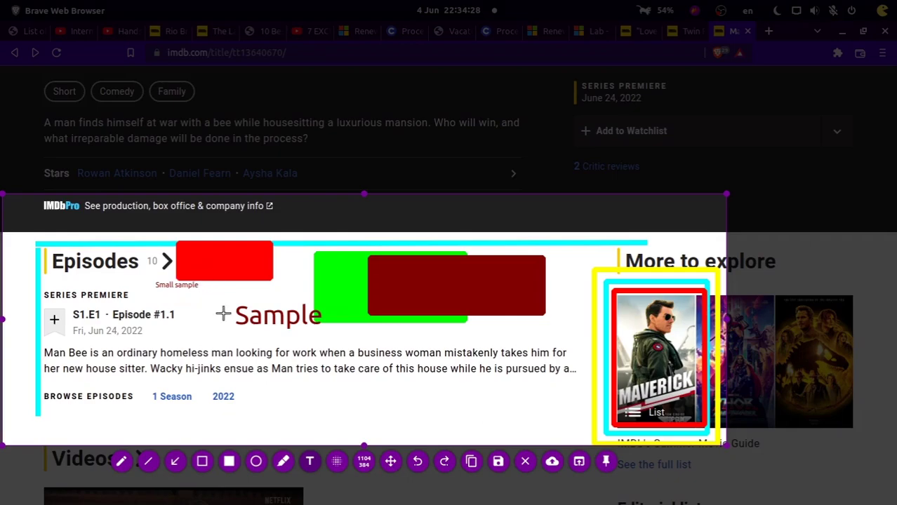
left_click(417, 461)
left_click(417, 461)
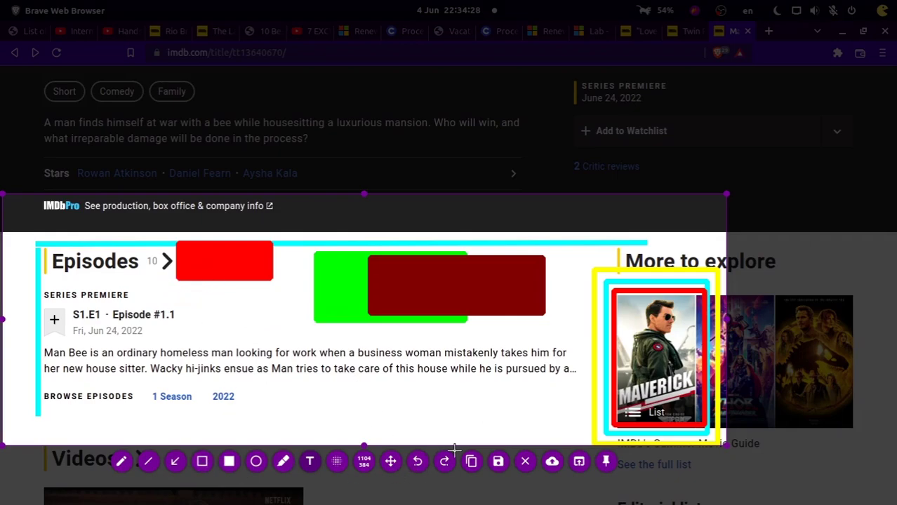
Step: Highlight parts of the two episode description lines with the marker in dark red, yellow and green
left_click(284, 466)
left_click_drag(266, 352, 548, 354)
right_click(436, 339)
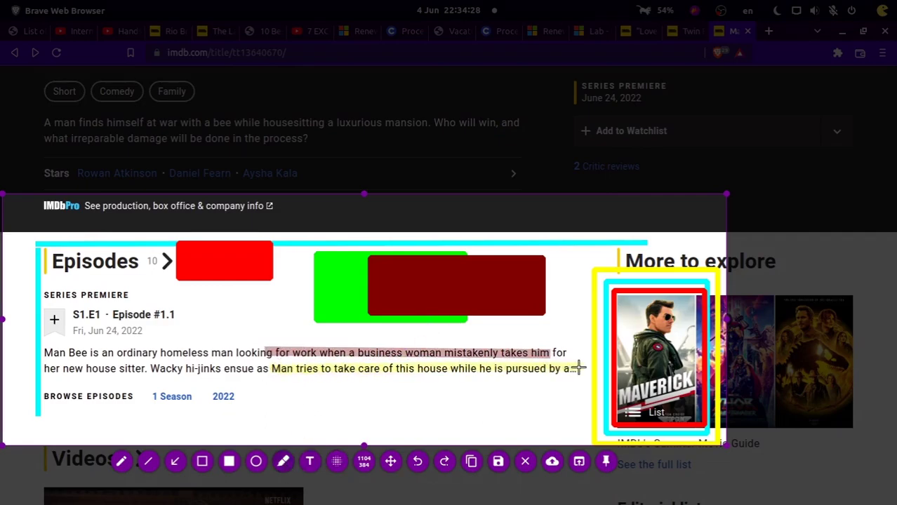
right_click(361, 382)
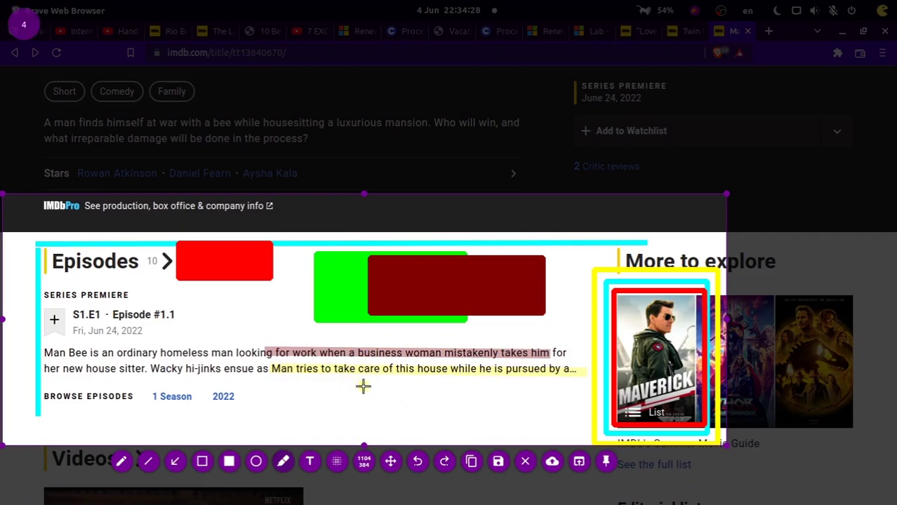
mouse_move(148, 349)
left_mouse_down()
mouse_move(474, 353)
mouse_move(340, 321)
mouse_move(356, 321)
mouse_move(447, 353)
left_mouse_up()
right_click(447, 353)
left_click_drag(319, 368, 477, 375)
Step: Blur the second half of the episode description and move the capture selection up to include the Stars line
left_click(336, 461)
left_click_drag(280, 344, 573, 379)
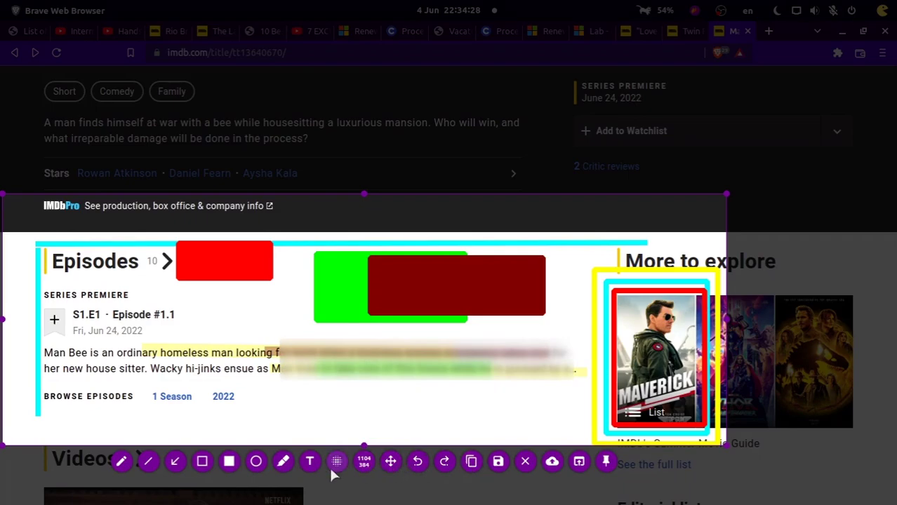
left_click(391, 461)
left_click_drag(577, 280, 619, 248)
Step: Draw a green arrow and a red arrow from the episode description toward the filled green rectangle
left_click(217, 431)
left_click_drag(99, 367, 294, 300)
right_click(444, 316)
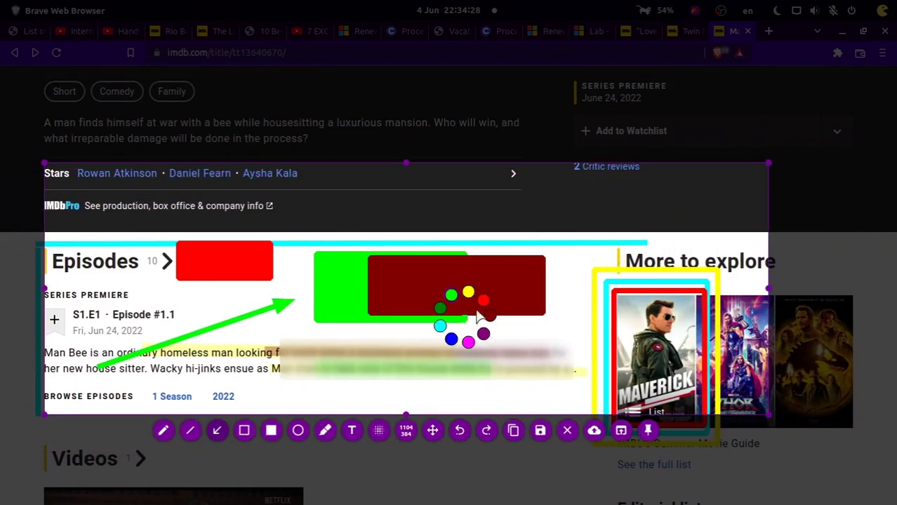
left_click_drag(100, 389, 296, 326)
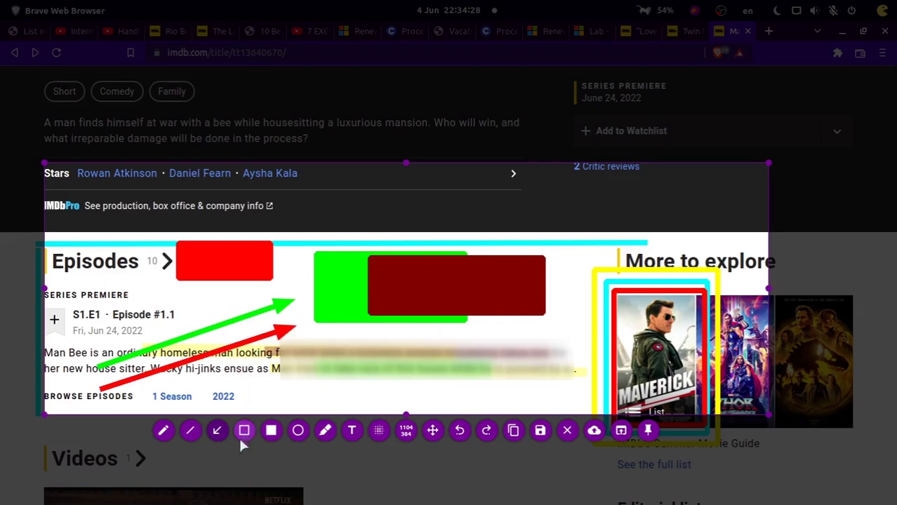
Step: Draw two crossing red lines over the capture and add a freehand pencil stroke across the filled rectangles
left_click(190, 430)
left_click_drag(120, 279, 523, 380)
left_click_drag(574, 283, 142, 379)
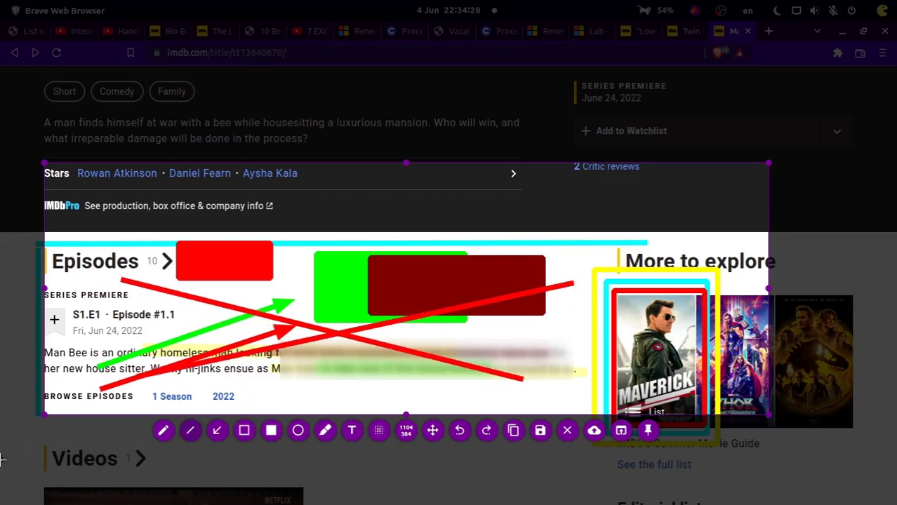
left_click(163, 430)
mouse_move(169, 278)
left_mouse_down()
mouse_move(313, 330)
mouse_move(107, 300)
mouse_move(492, 271)
left_mouse_up()
Step: Save the annotated capture as Jun2022-06-04_1.png in the Pictures folder
left_click(540, 431)
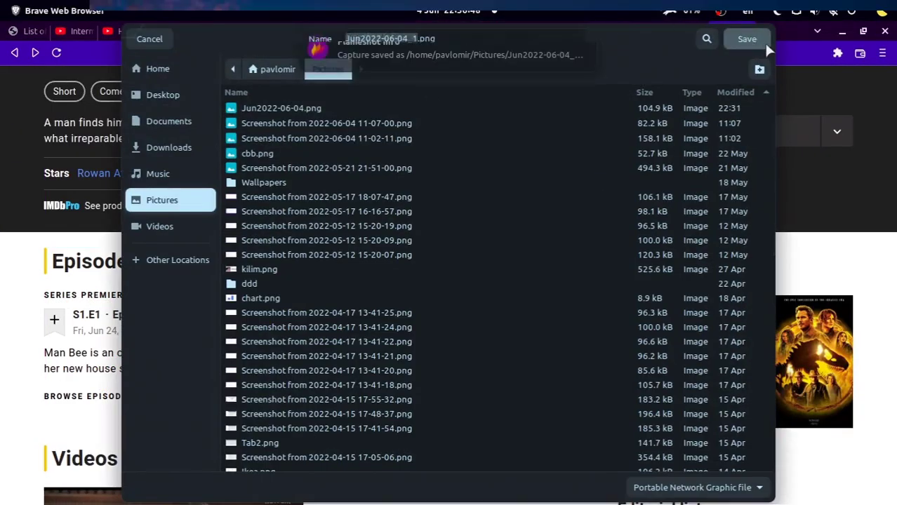
left_click(751, 39)
left_click(581, 39)
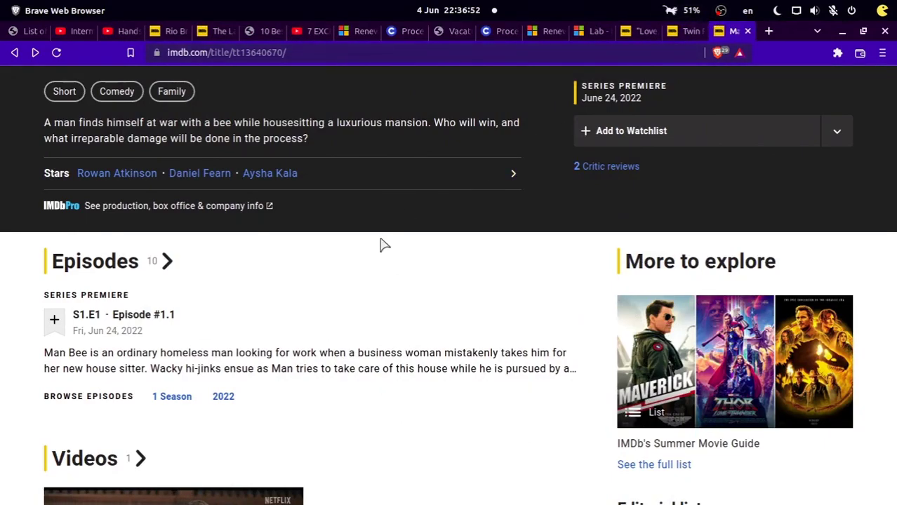
Step: Search the installed applications for "flame" and launch Flameshot
key("super")
type("fa")
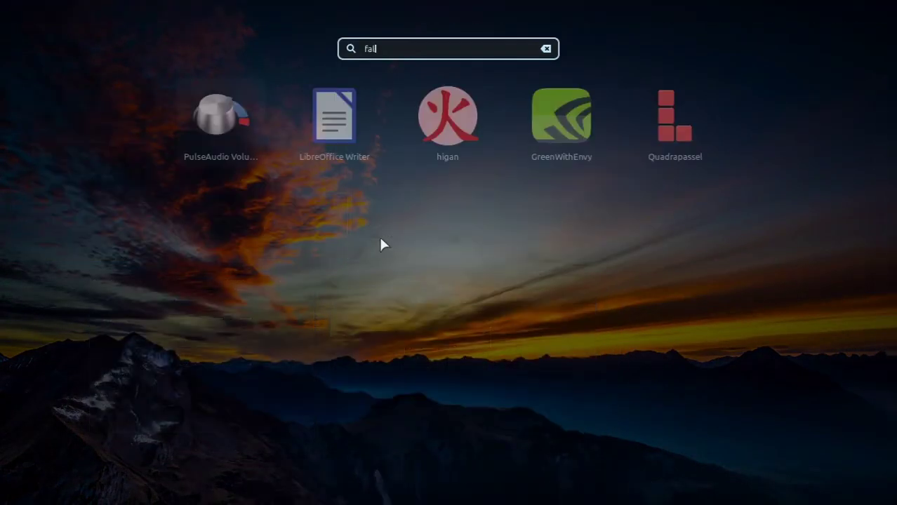
key("Escape")
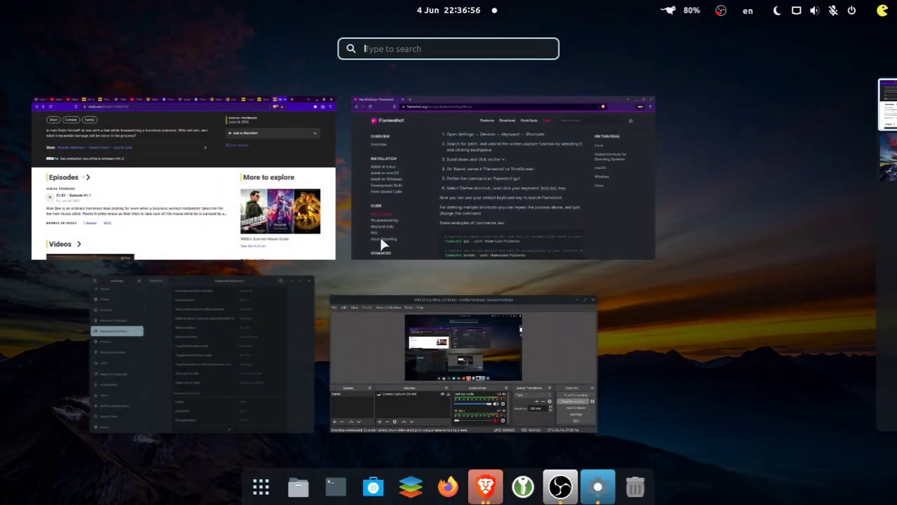
type("fla")
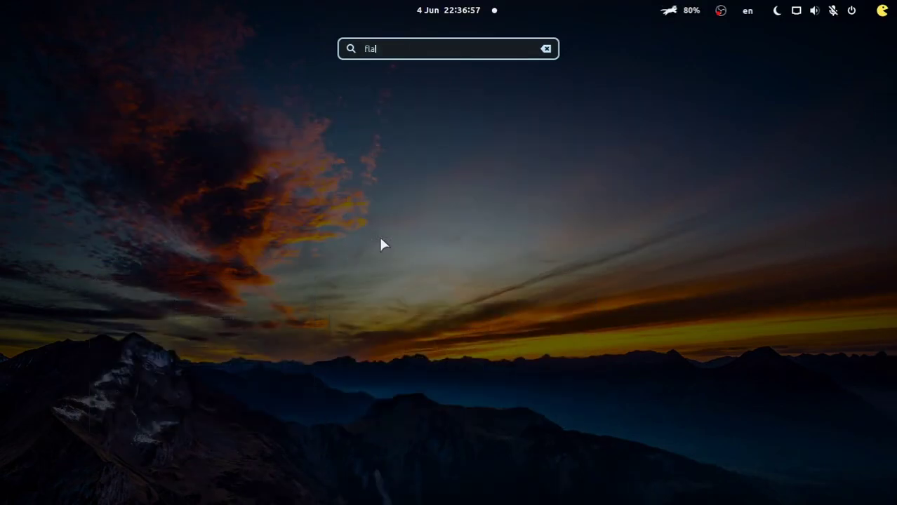
type("me")
key("Return")
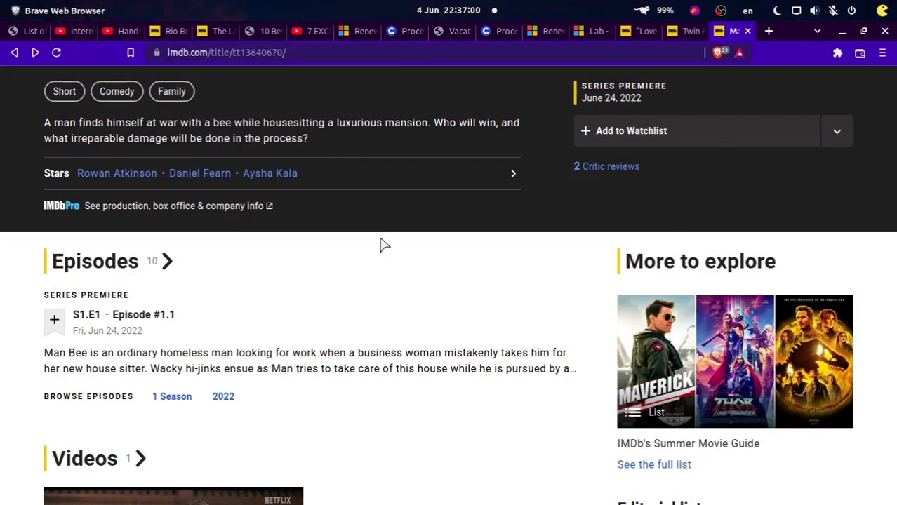
Step: Open Flameshot's configuration, examine the Interface, Filename Editor and General settings, and close it
left_click(693, 12)
left_click(674, 98)
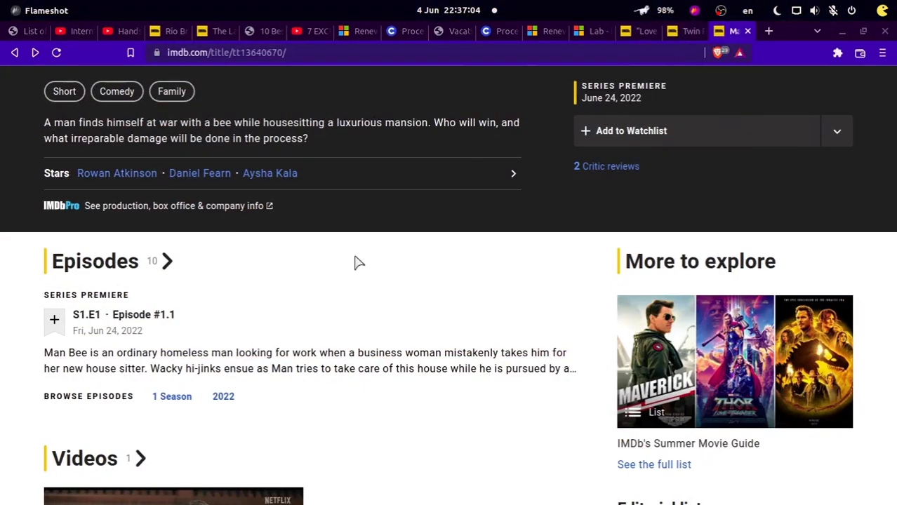
scroll(482, 369, "down", 5)
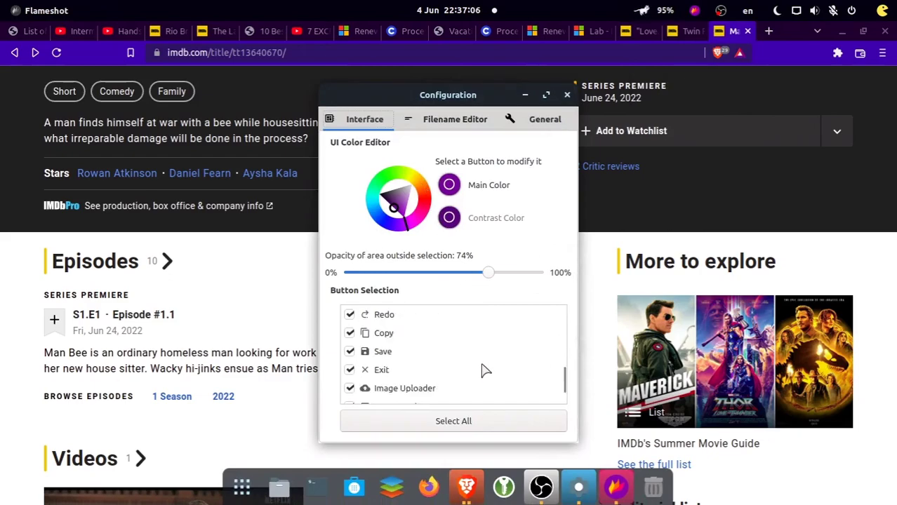
scroll(455, 370, "up", 5)
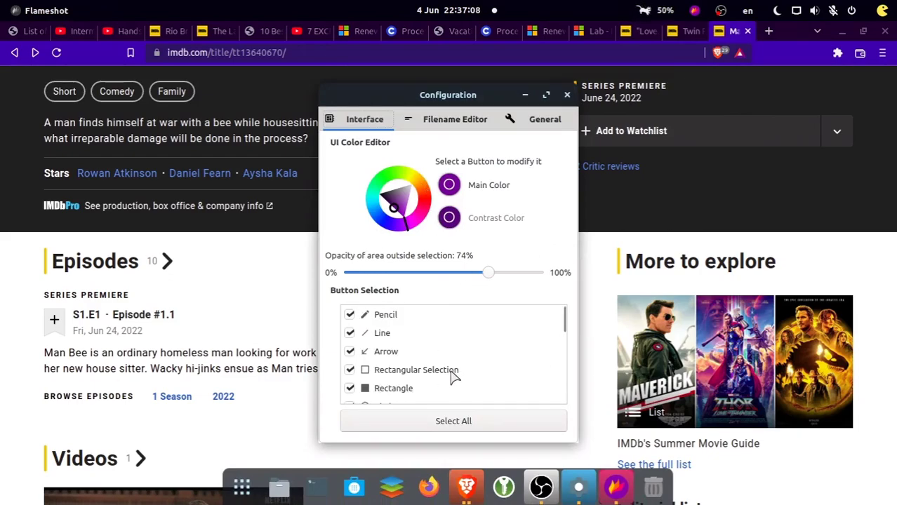
left_click(441, 122)
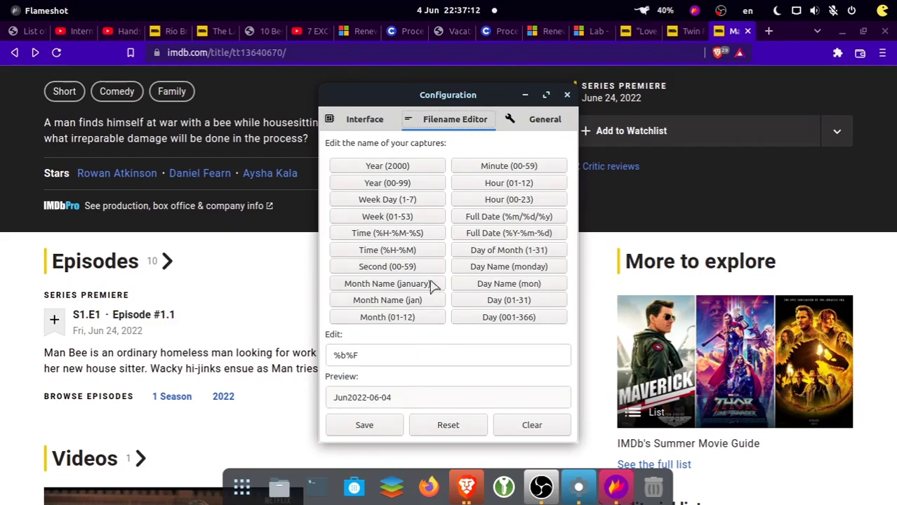
left_click(553, 121)
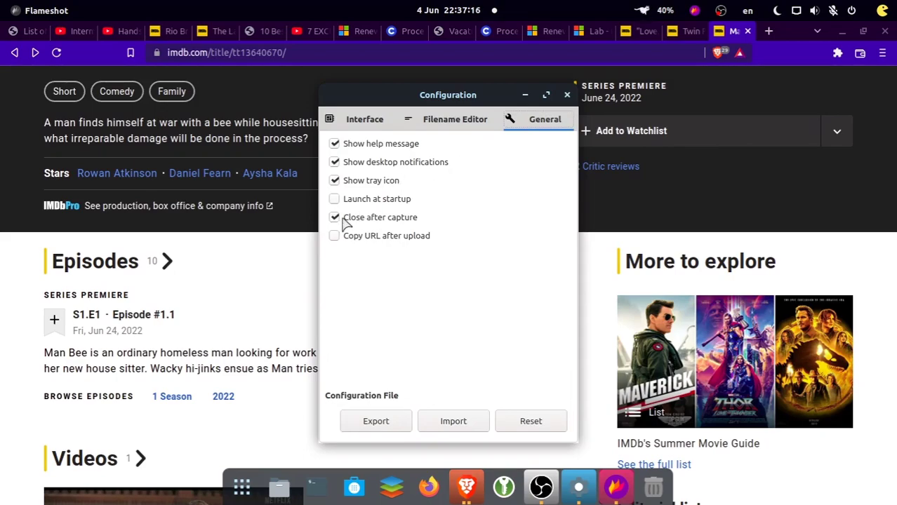
left_click(567, 95)
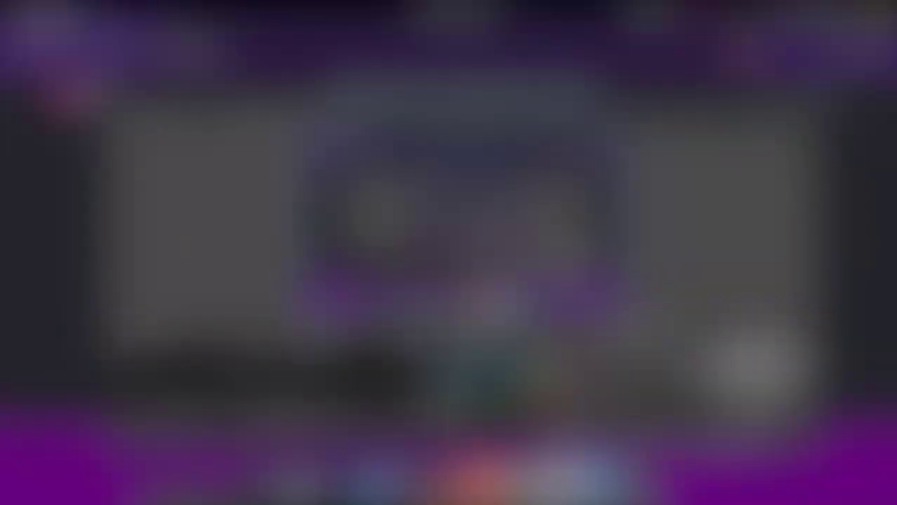